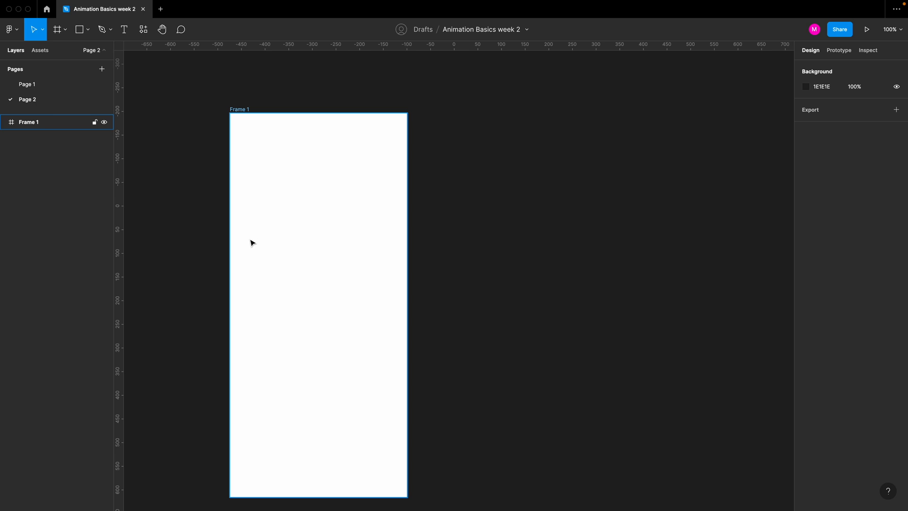
- Draw a rectangle of about 311 × 62 px across the middle of Frame 1, at X 32, Y 335
mouse_move(245, 272)
mouse_down()
mouse_move(349, 300)
mouse_move(392, 299)
mouse_up()
key(alt)
key(Left)
key(alt)
key(super+Right)
key(alt)
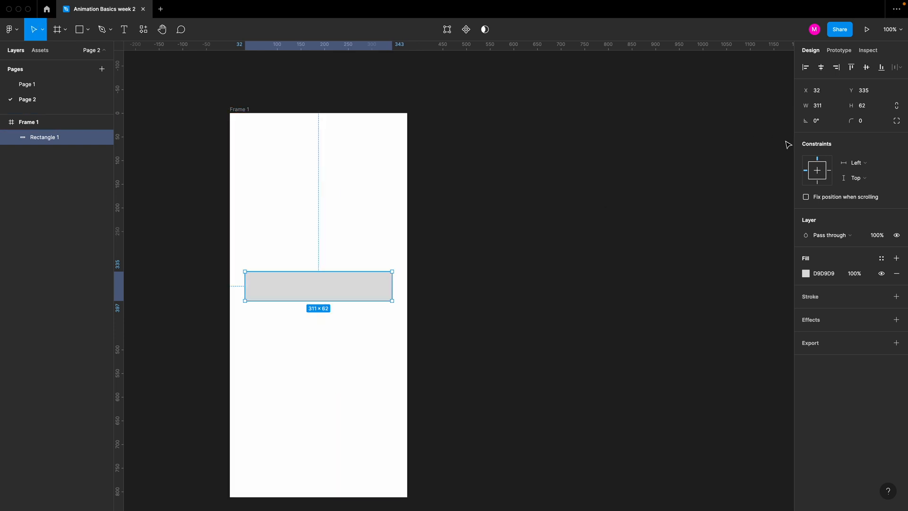
- Round the bar rectangle's corners with a radius of 20
click(878, 122)
text(20)
key(Return)
click(447, 319)
- Duplicate the rounded rectangle and shrink the copy to 295 × 46 px, centered inside the original at X 40, Y 343
scroll(305, 317, up, 3)
click(307, 285)
key(super+d)
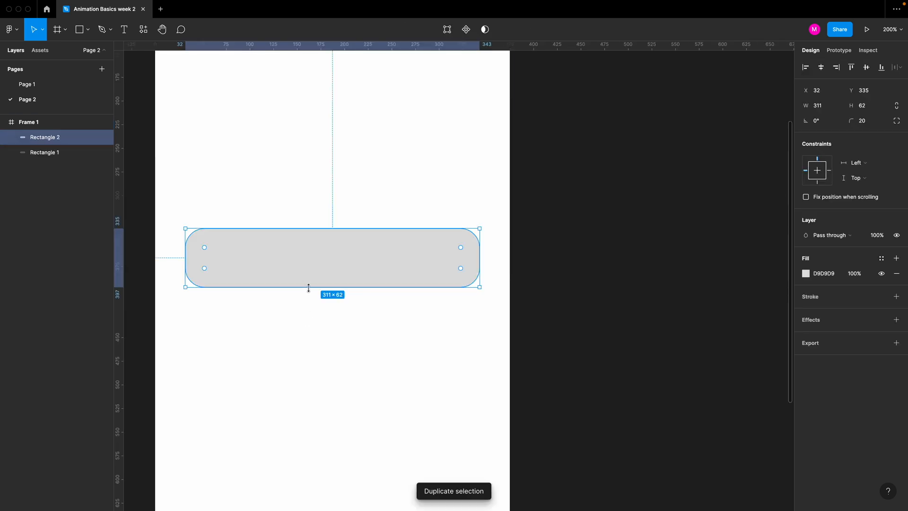
drag(308, 287, 310, 273)
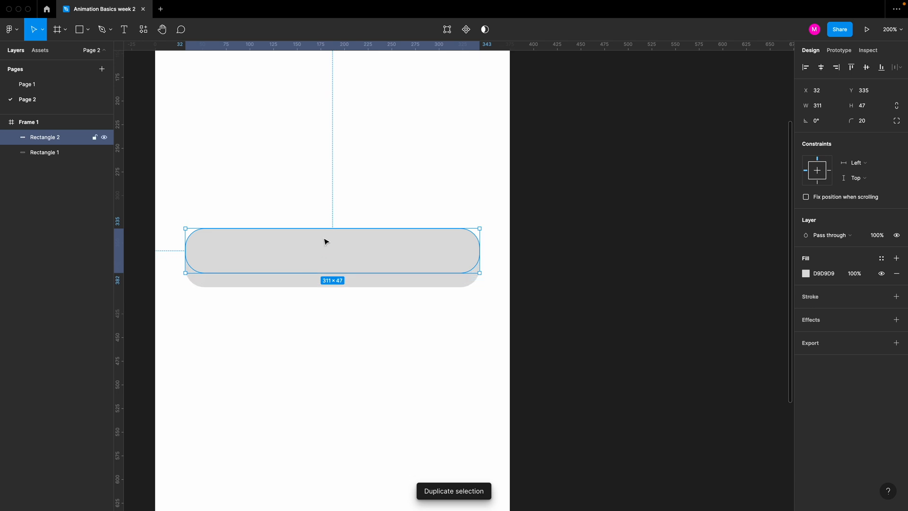
drag(325, 228, 324, 244)
click(318, 284)
drag(316, 278, 316, 281)
key(super+shift+Left)
key(super+shift+Left)
key(super+Right)
key(shift+Right)
key(Right)
key(Left)
key(Left)
key(Left)
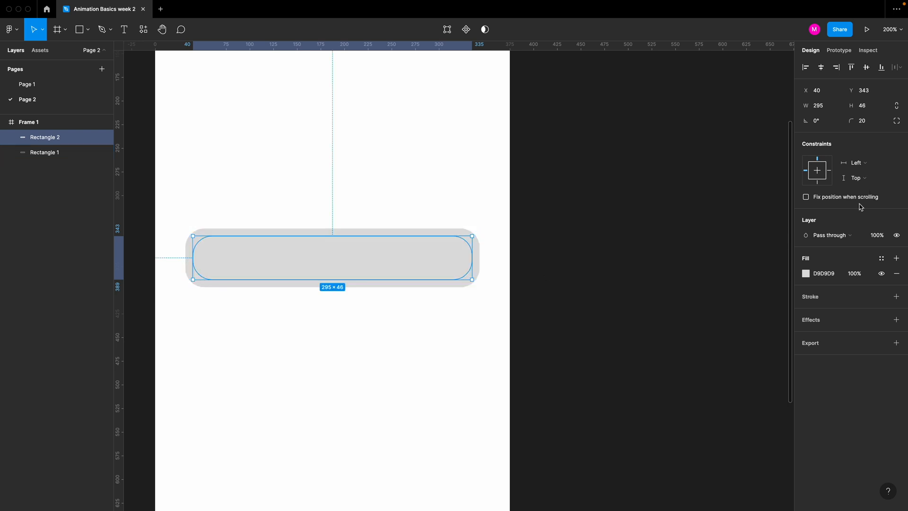
- Change the inner rectangle's fill color to white (FFFFFF)
click(805, 273)
drag(697, 289, 618, 203)
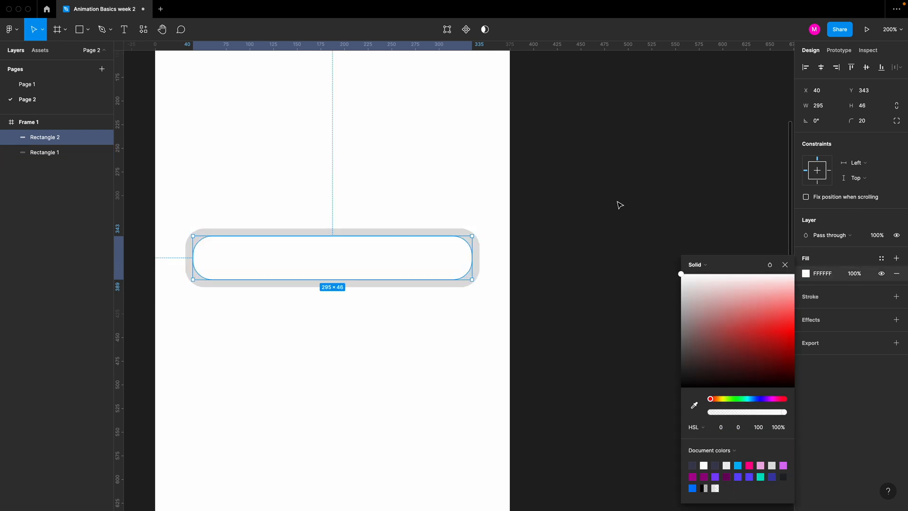
click(592, 168)
- Set the inner white rectangle's corner radius to 12
click(469, 261)
scroll(489, 260, up, 3)
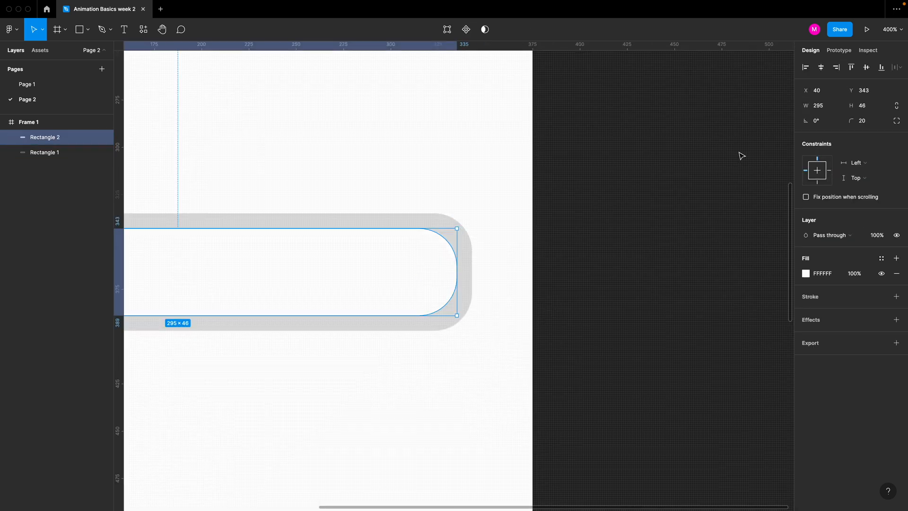
click(873, 123)
text(12)
key(Return)
click(547, 296)
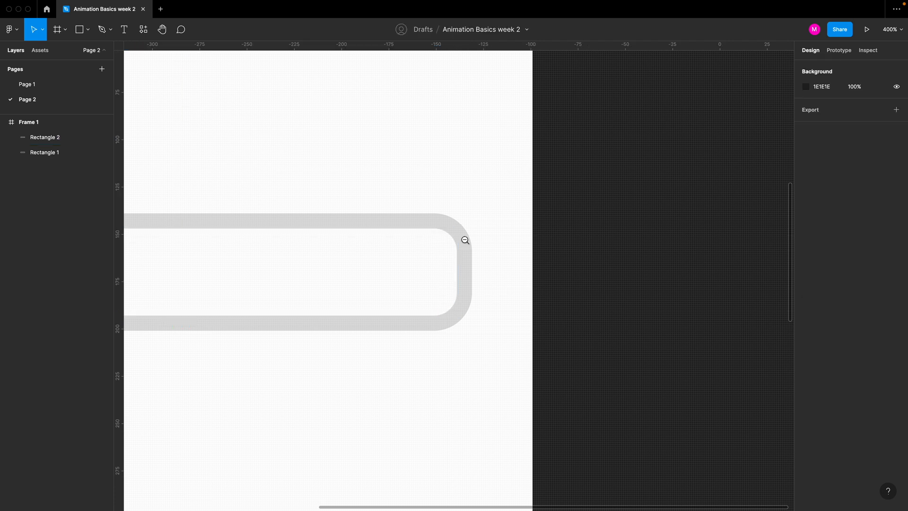
scroll(462, 239, down, 3)
click(467, 245)
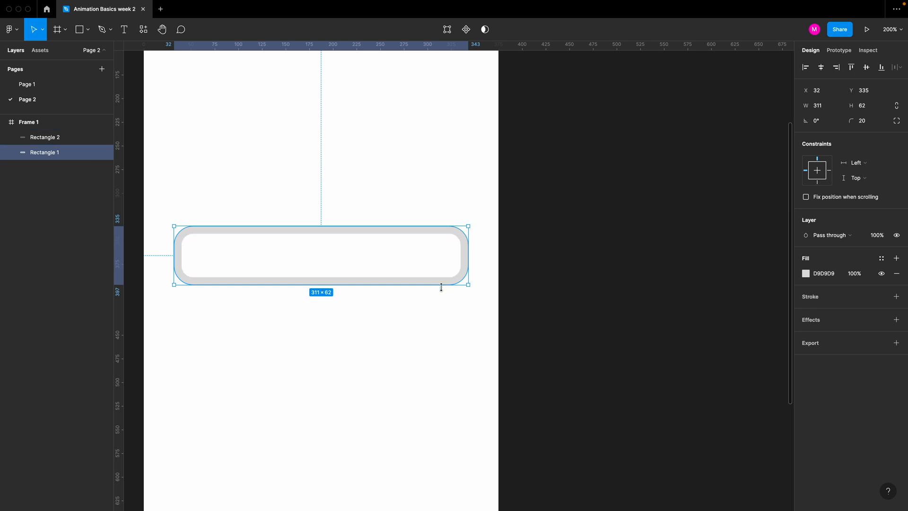
click(588, 319)
click(368, 269)
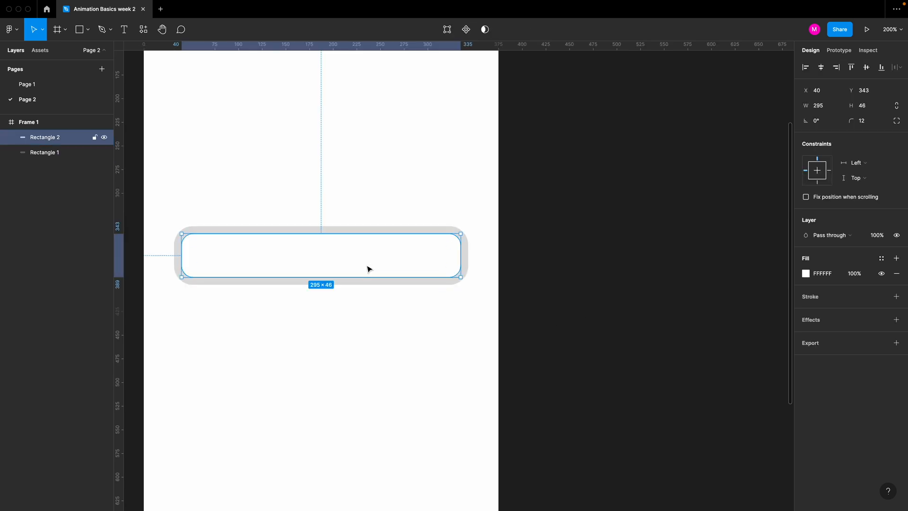
click(389, 207)
- Add the text "Loading..." and center it above the bar at X 141, Y 295
key(t)
click(279, 195)
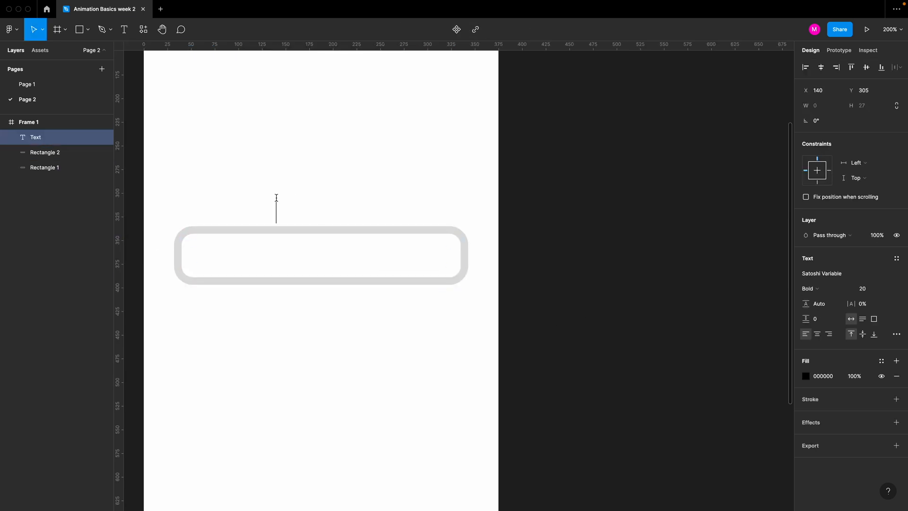
text(Loading...)
key(Escape)
mouse_move(317, 212)
mouse_down()
mouse_move(318, 194)
mouse_move(318, 204)
mouse_up()
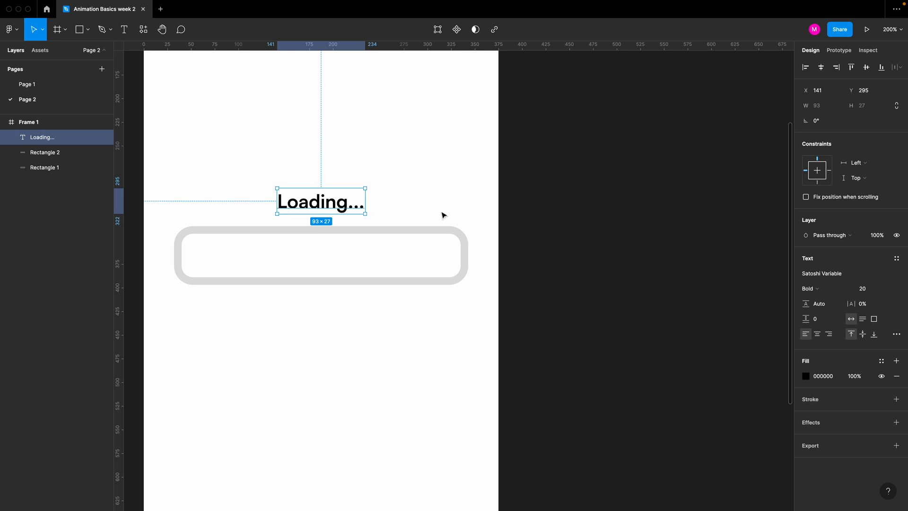
click(557, 294)
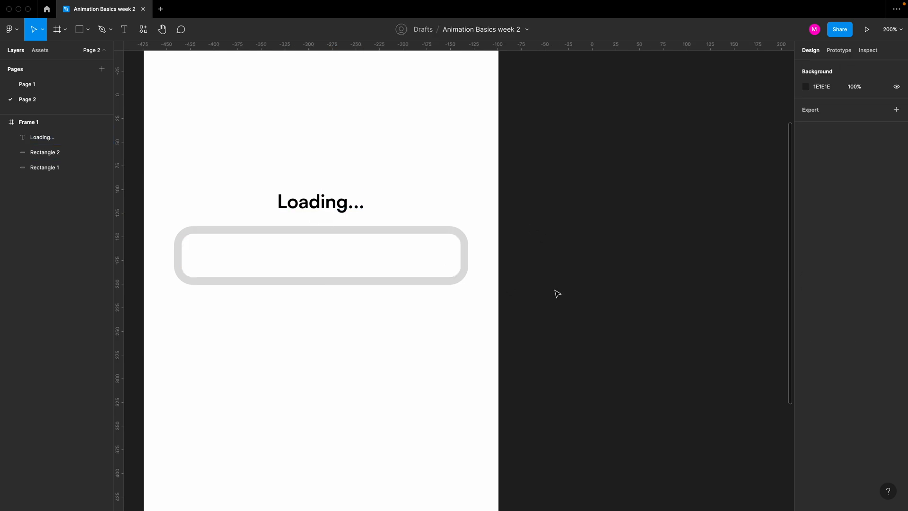
- Duplicate the white inner rectangle and narrow the copy to 24 × 46 px at the bar's left end
click(299, 271)
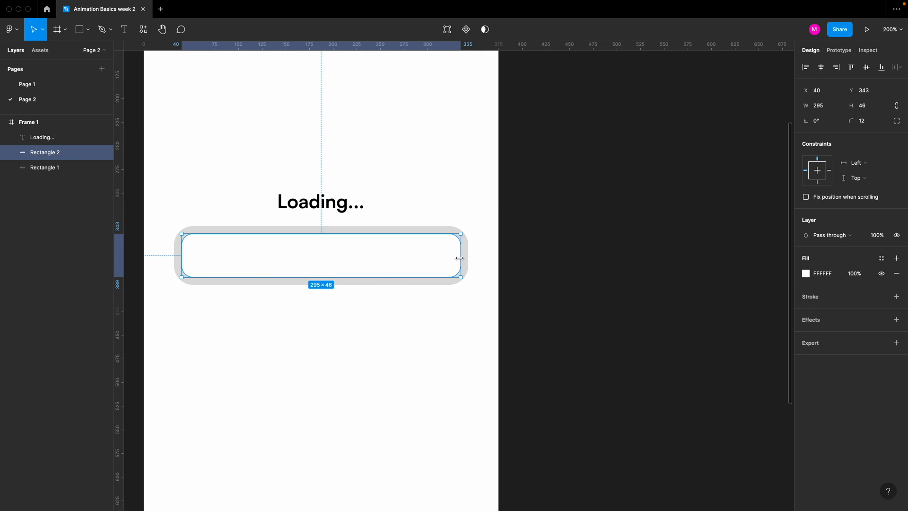
key(ctrl+d)
drag(439, 260, 217, 268)
scroll(201, 245, up, 5)
scroll(191, 242, left, 3)
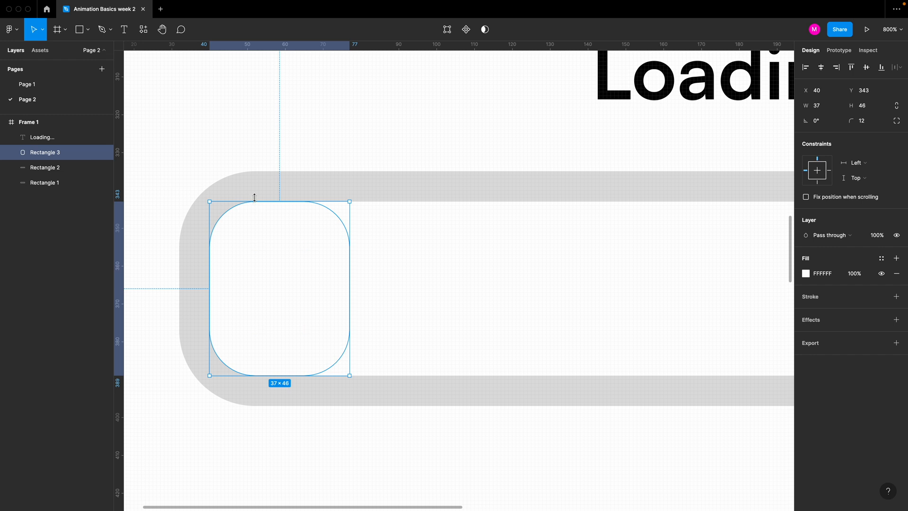
drag(349, 246, 302, 248)
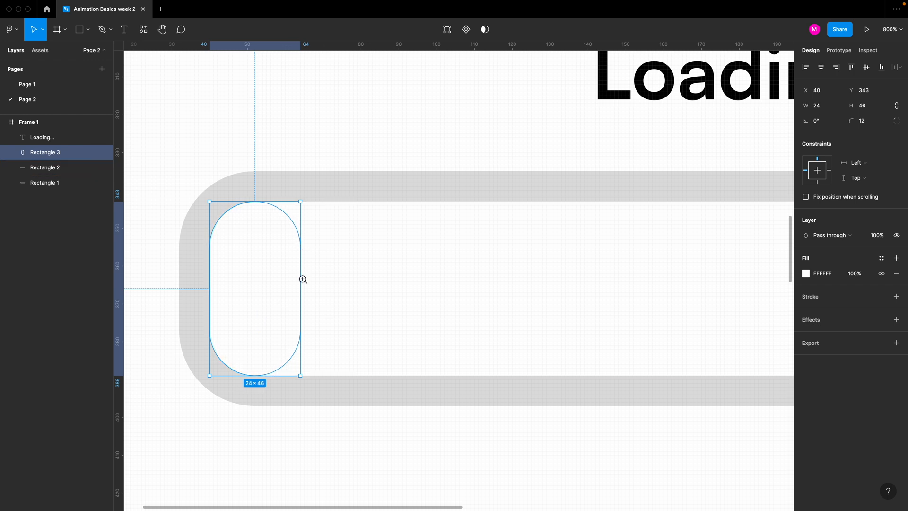
- Give the narrow rectangle a linear gradient fill that runs horizontally from its left edge to its right edge
scroll(302, 279, down, 5)
click(806, 273)
click(694, 230)
click(707, 243)
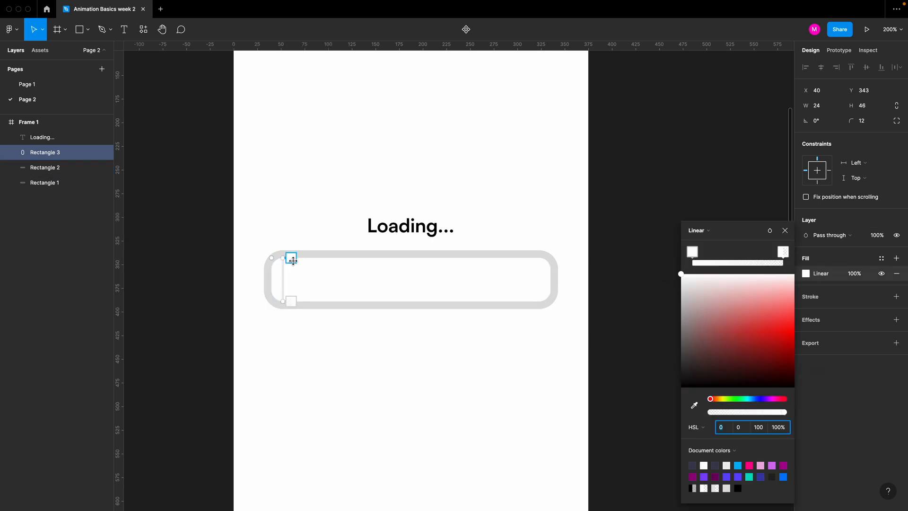
drag(290, 258, 271, 276)
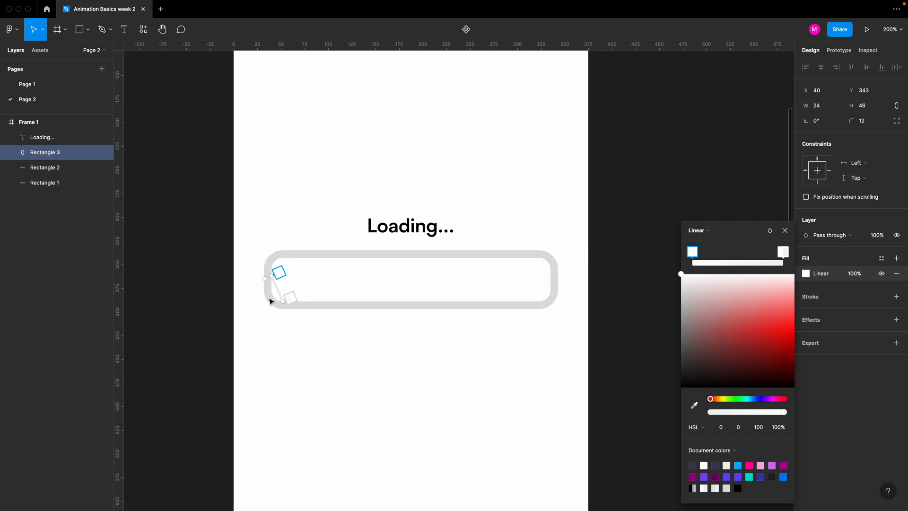
drag(283, 301, 294, 275)
- Set the first gradient stop to blue (HSL 230, 95, 59)
click(681, 274)
click(759, 401)
drag(788, 352, 789, 321)
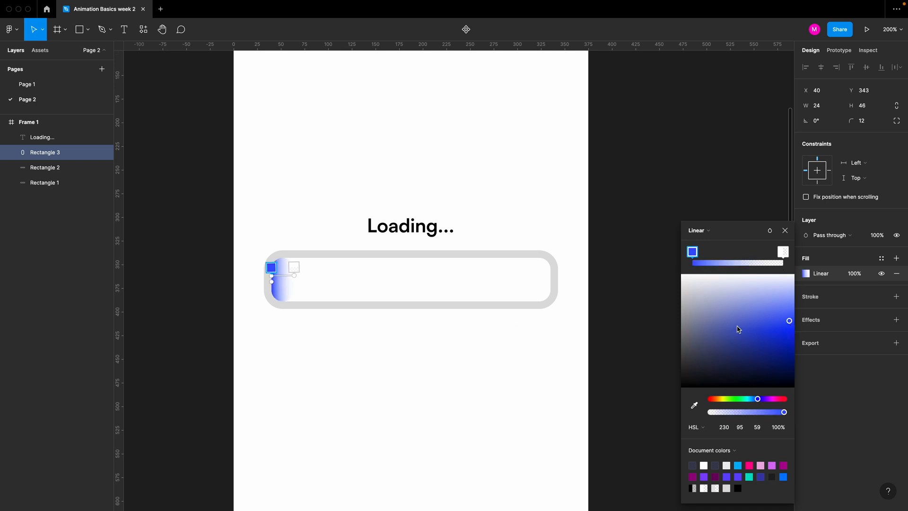
- Set the last gradient stop to a fully opaque pink (HSL 320, 99, 55)
click(786, 252)
drag(755, 401, 777, 400)
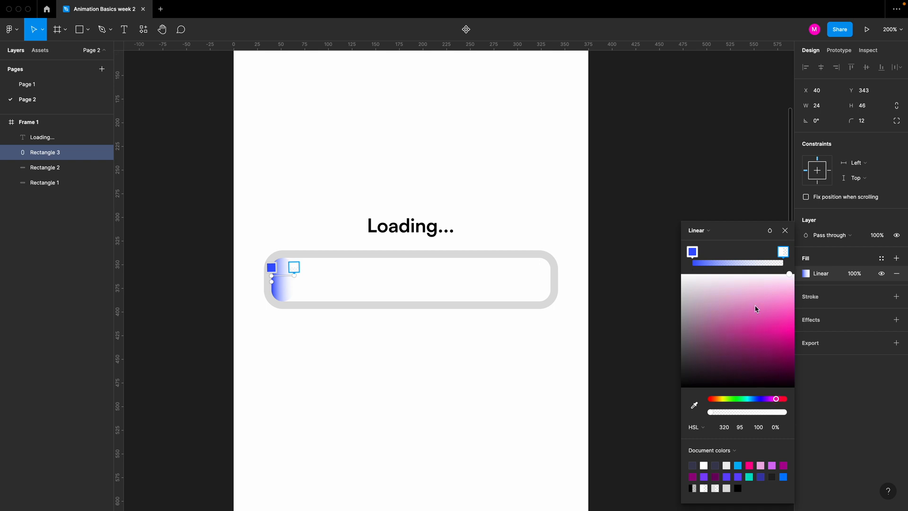
click(793, 326)
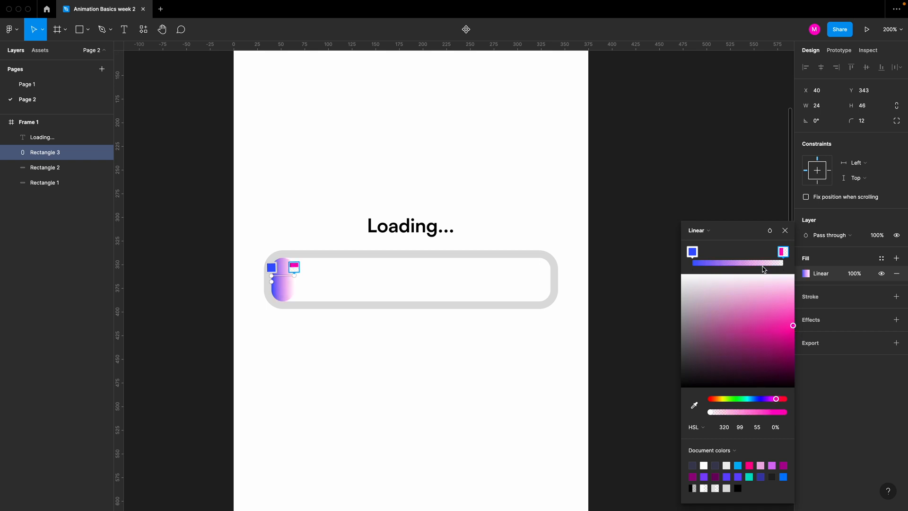
drag(774, 413, 809, 410)
- Add three evenly spread stops between the gradient's ends and shift the second stop's hue to 248
click(742, 265)
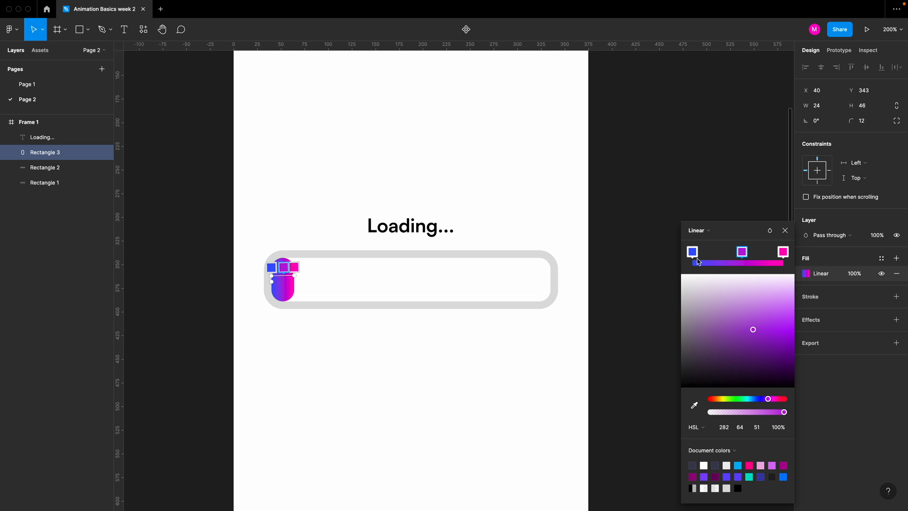
click(719, 266)
click(766, 266)
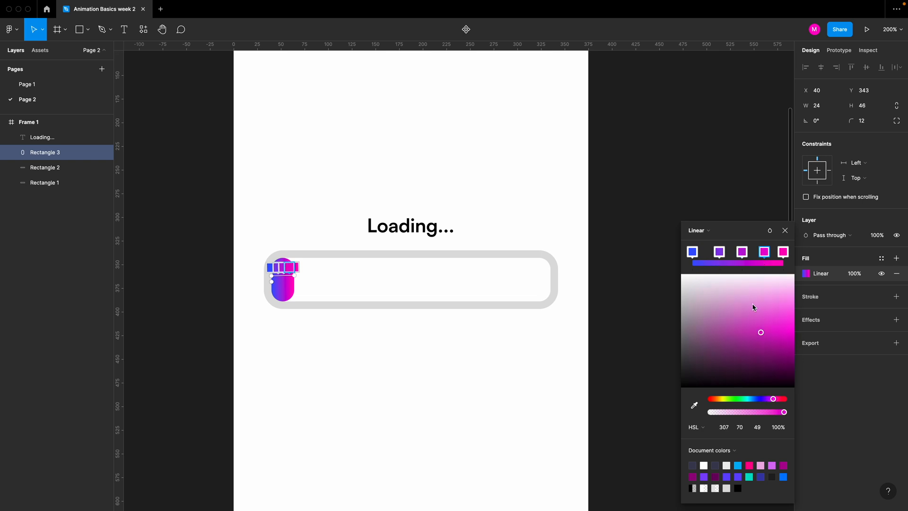
click(719, 260)
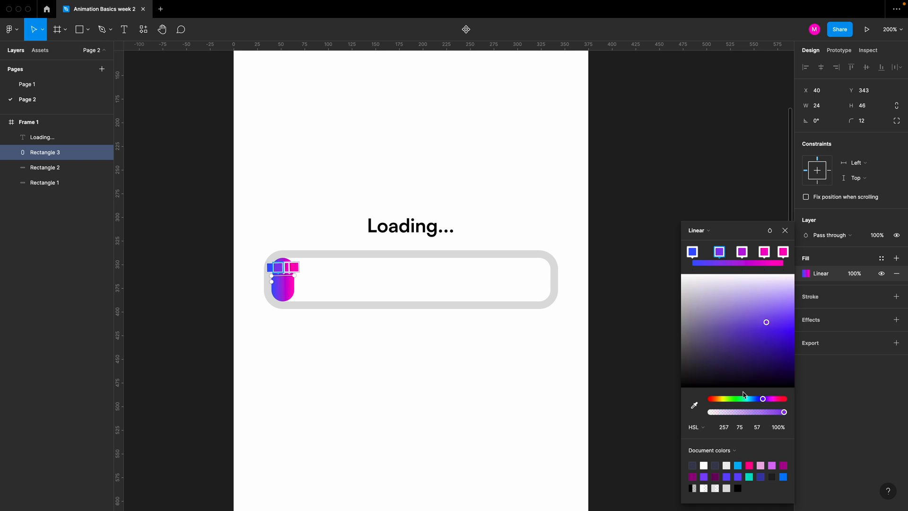
drag(762, 399, 761, 400)
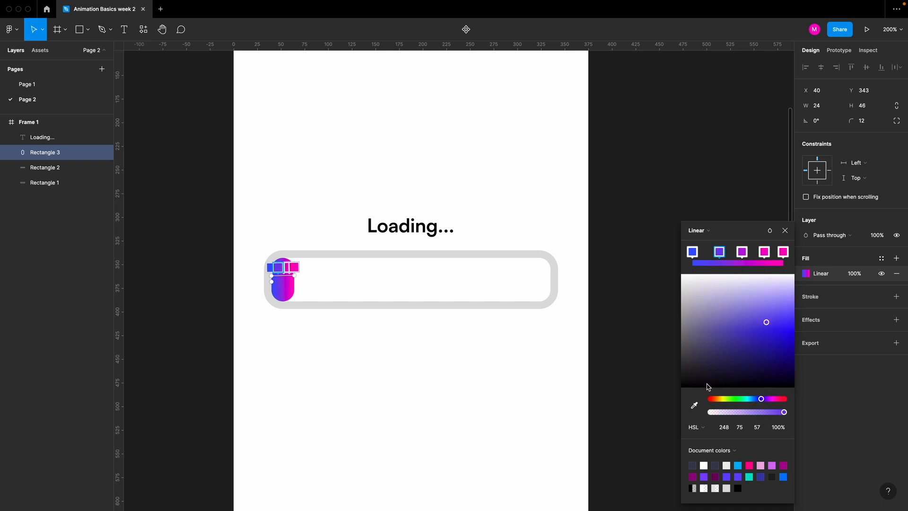
- Tilt the gradient slightly upward to the right and set its first stop to violet-blue (HSL 245, 95, 59)
drag(271, 276, 294, 272)
click(693, 251)
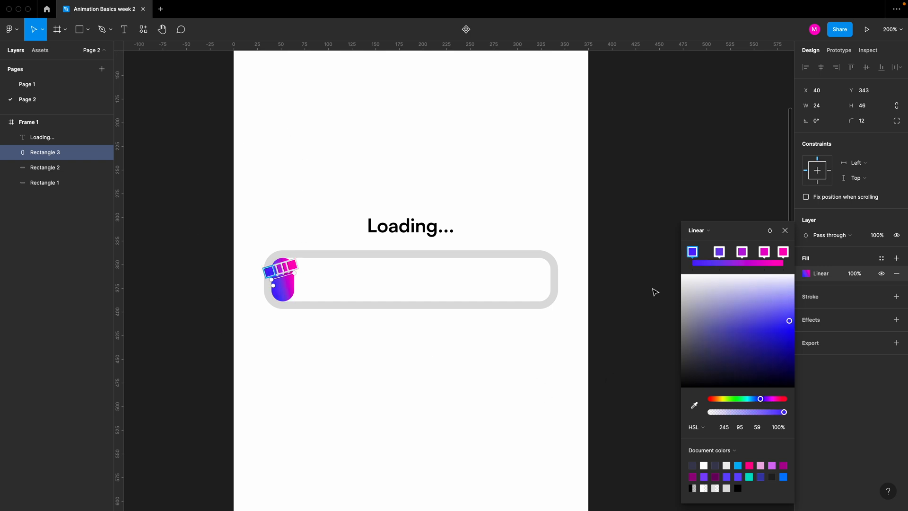
click(784, 231)
click(267, 372)
click(291, 288)
click(297, 361)
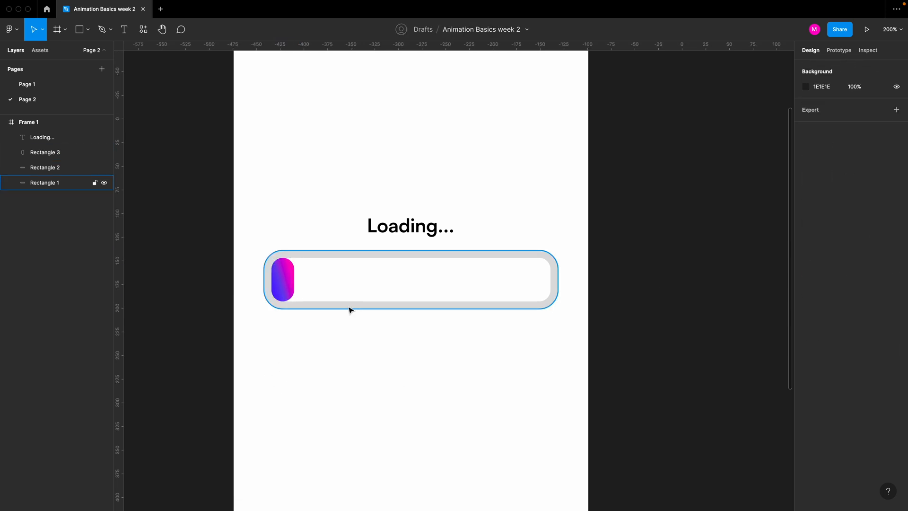
- Duplicate the gray outer rectangle and move the original Rectangle 1 down 80 px to Y 415
click(352, 307)
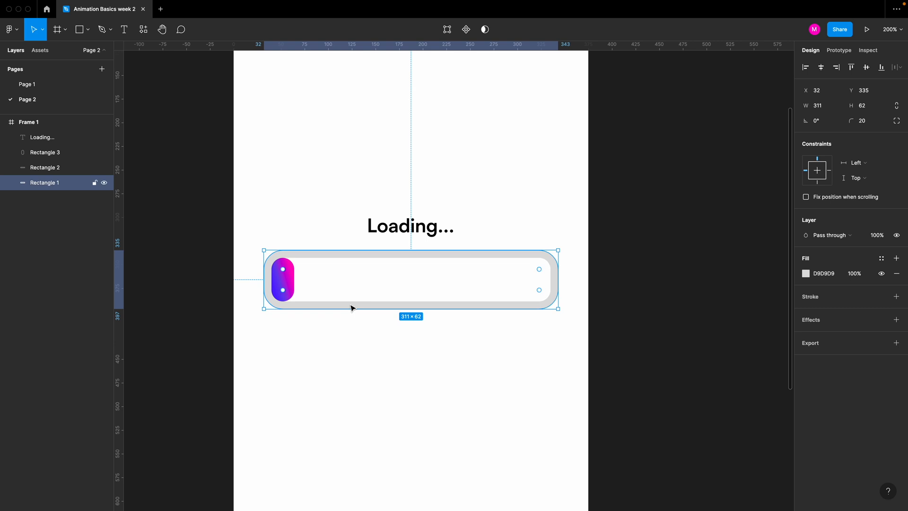
key(super+d)
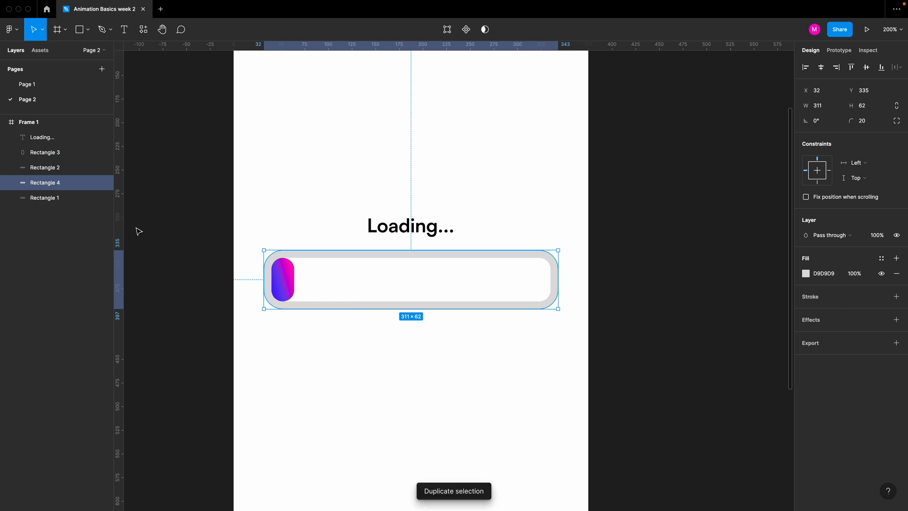
click(31, 198)
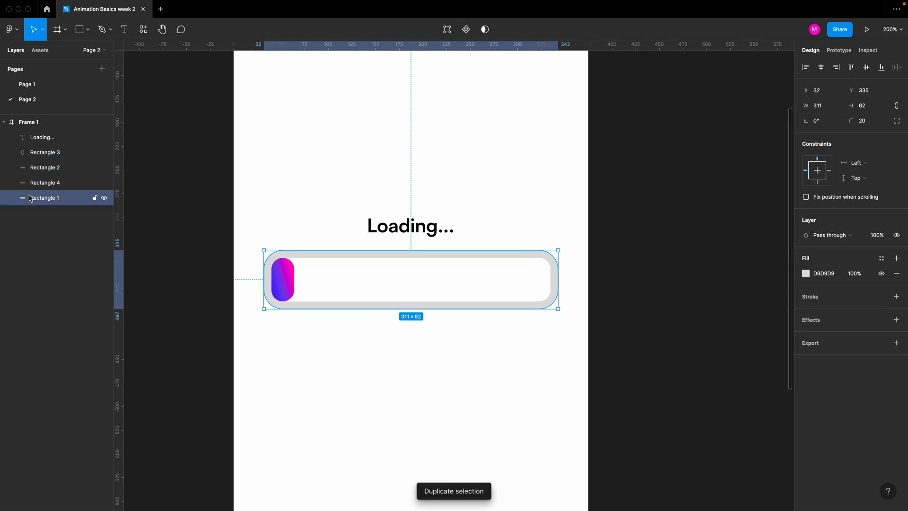
key(shift+Down)
key(shift+Down)
key(shift+Down)
key(shift+Down)
key(shift+Down)
key(shift+Down)
key(shift+Down)
key(shift+Down)
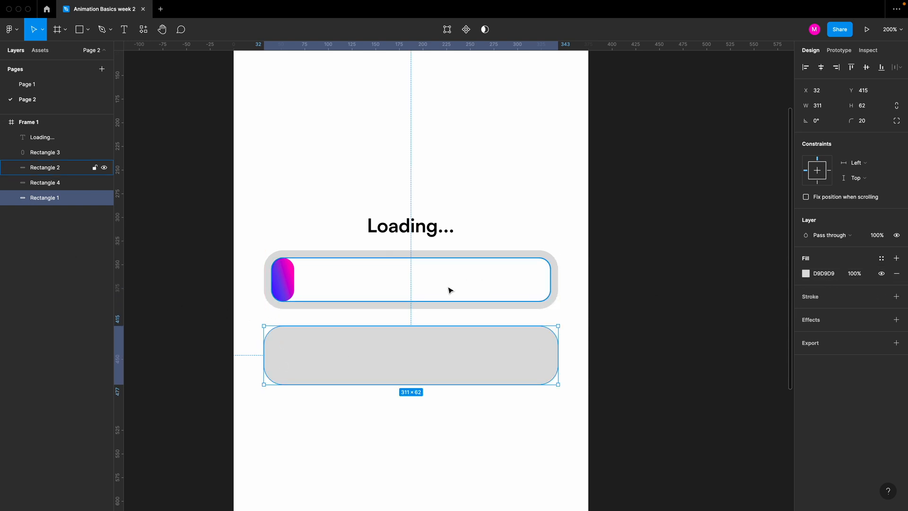
- Copy the narrow gradient rectangle's properties and paste them onto the large gray rectangle below the bar
click(282, 290)
right_click(280, 289)
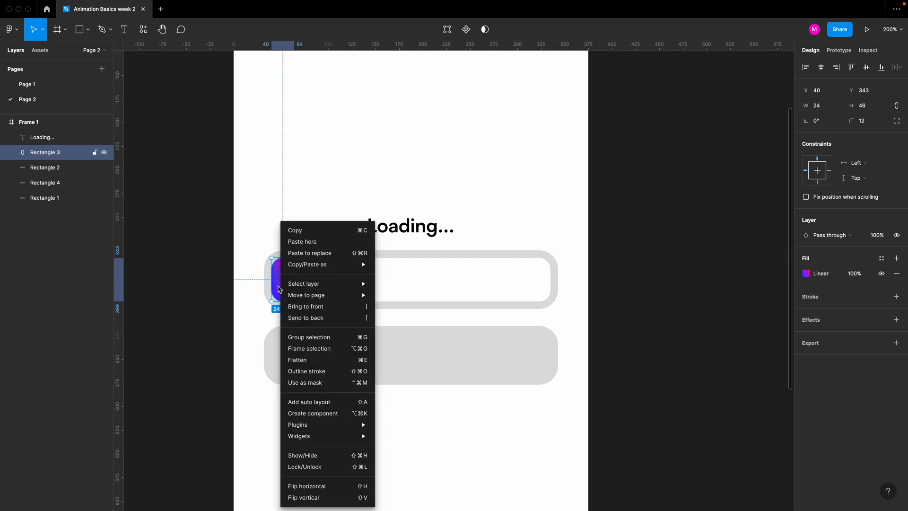
mouse_move(351, 270)
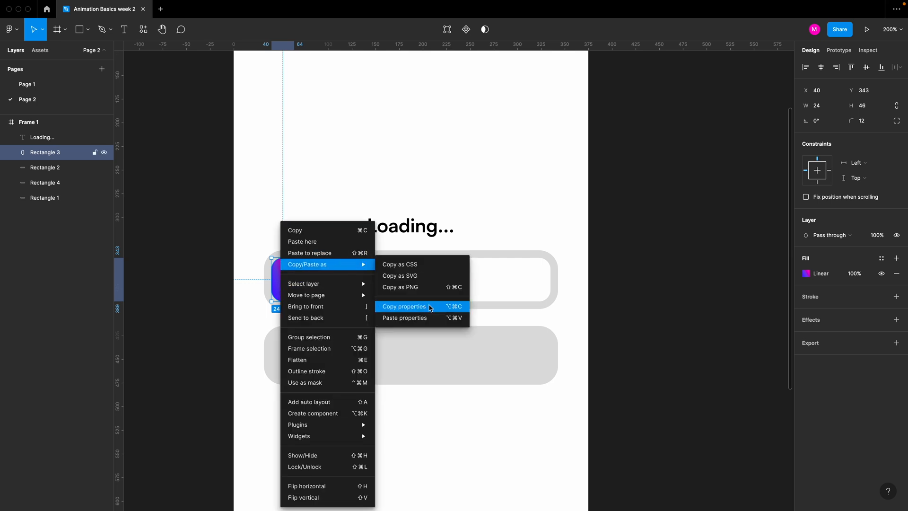
click(428, 307)
click(398, 382)
right_click(389, 357)
mouse_move(438, 265)
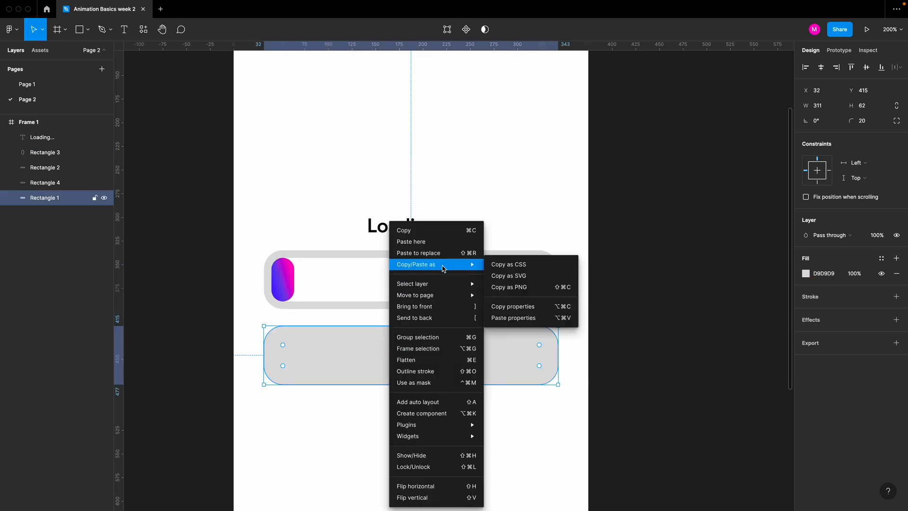
click(513, 318)
click(660, 364)
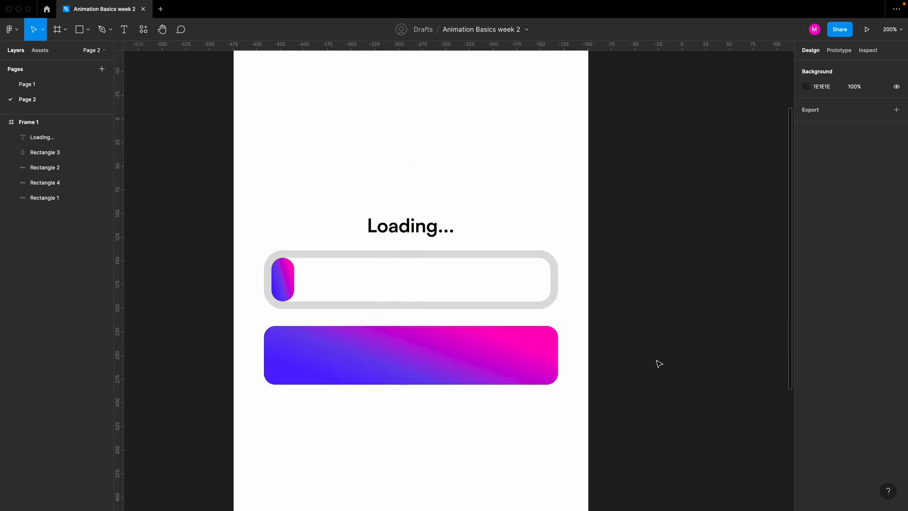
- Change the fill of the large gradient rectangle below the progress bar to a radial gradient
click(448, 343)
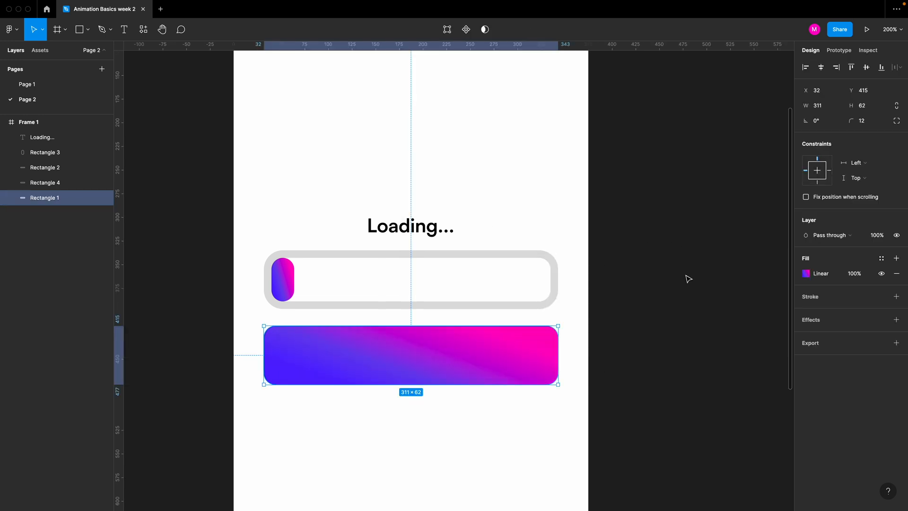
click(819, 274)
click(705, 231)
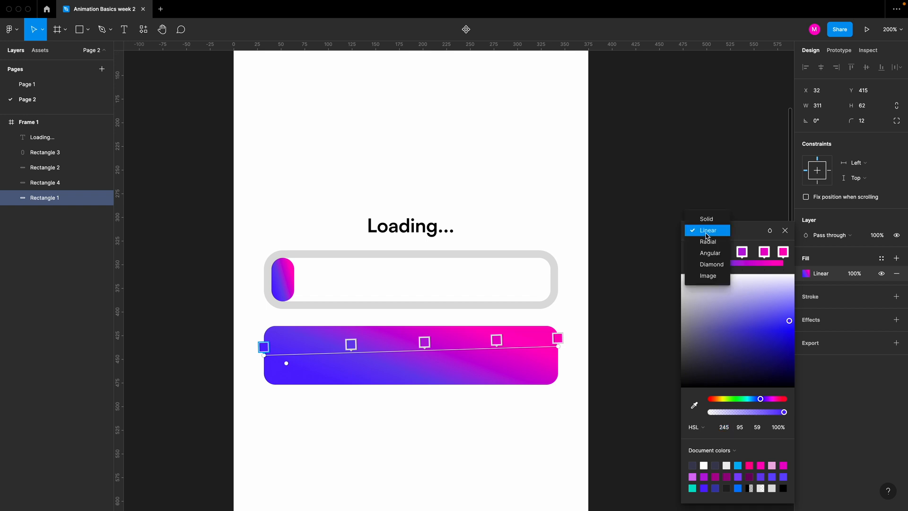
click(708, 243)
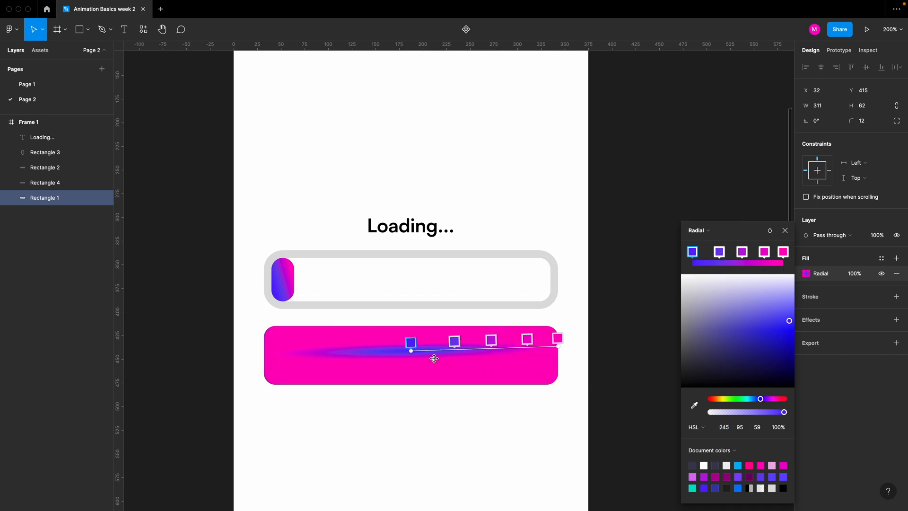
- Reshape the radial gradient so its blue centre sits near the rectangle's lower-left corner and its pink end lies beyond the upper right
drag(436, 361, 433, 392)
drag(411, 349, 296, 370)
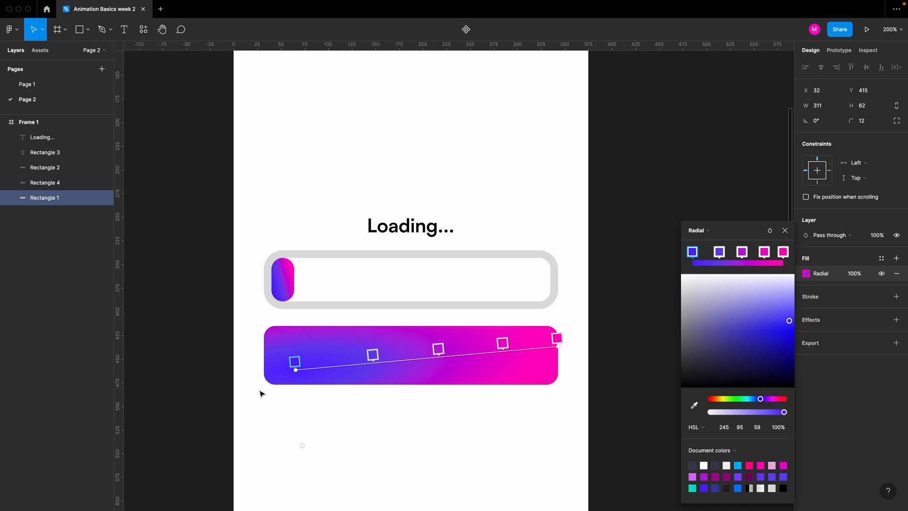
drag(296, 370, 291, 377)
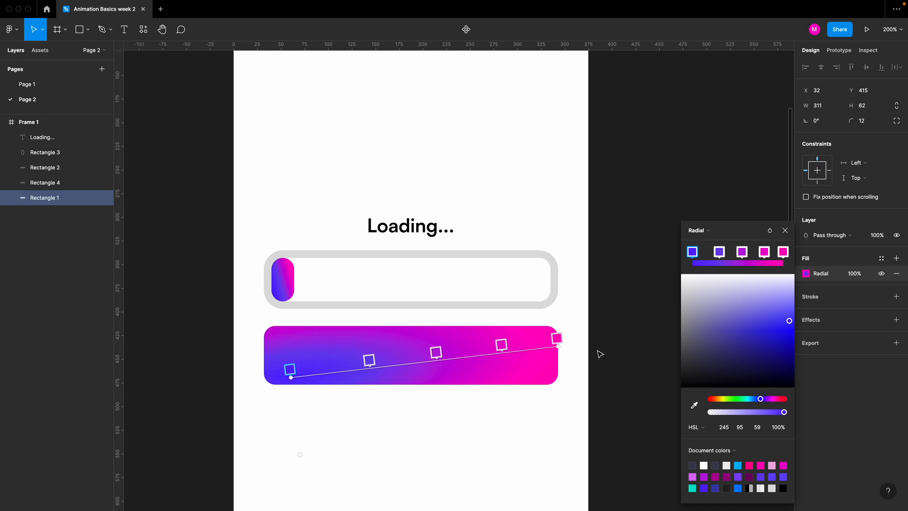
drag(558, 346, 583, 311)
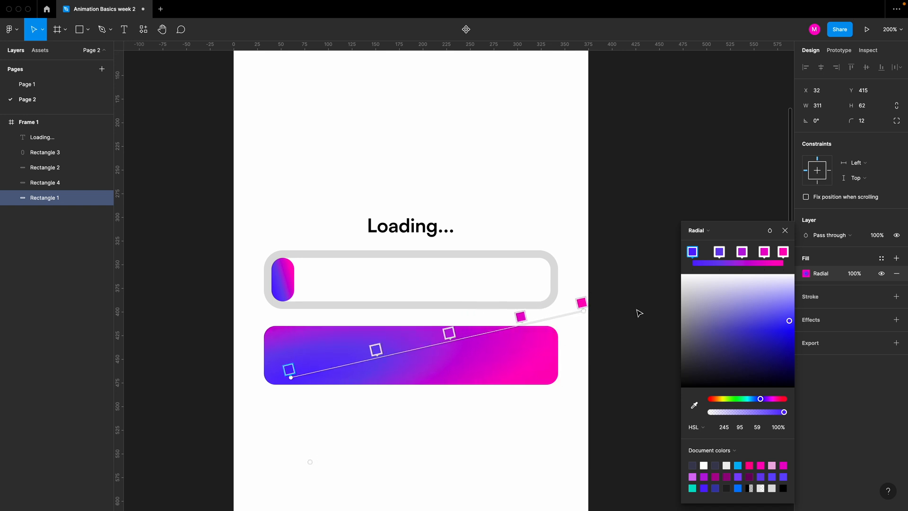
click(612, 372)
click(611, 368)
- Add a layer blur effect with a blur of 44 to the large gradient rectangle
click(553, 359)
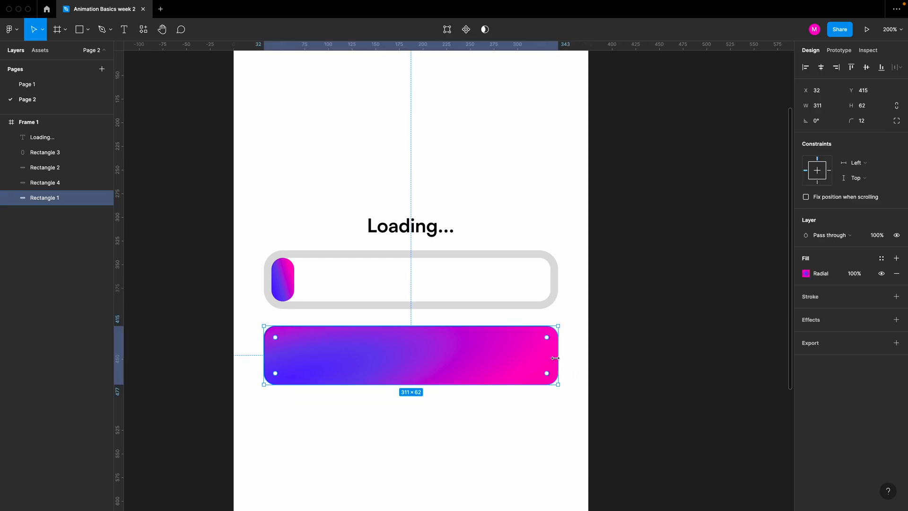
click(848, 321)
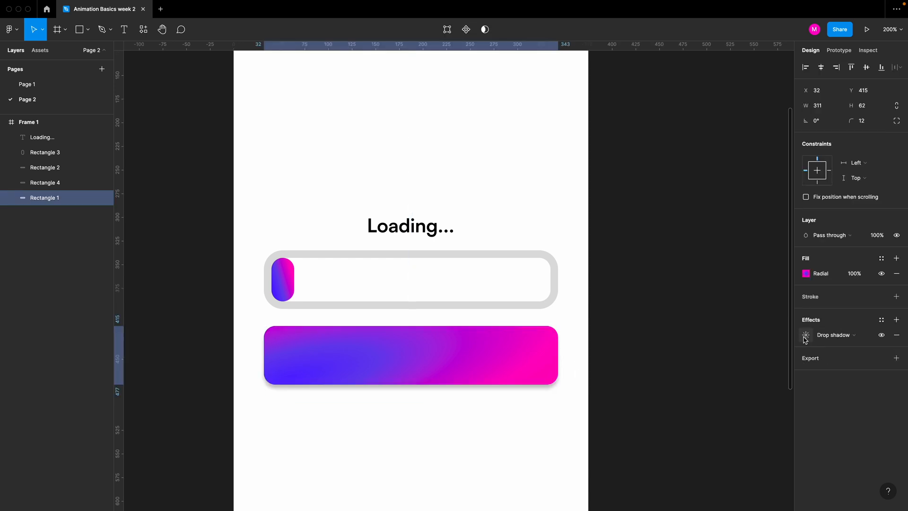
click(829, 339)
click(836, 346)
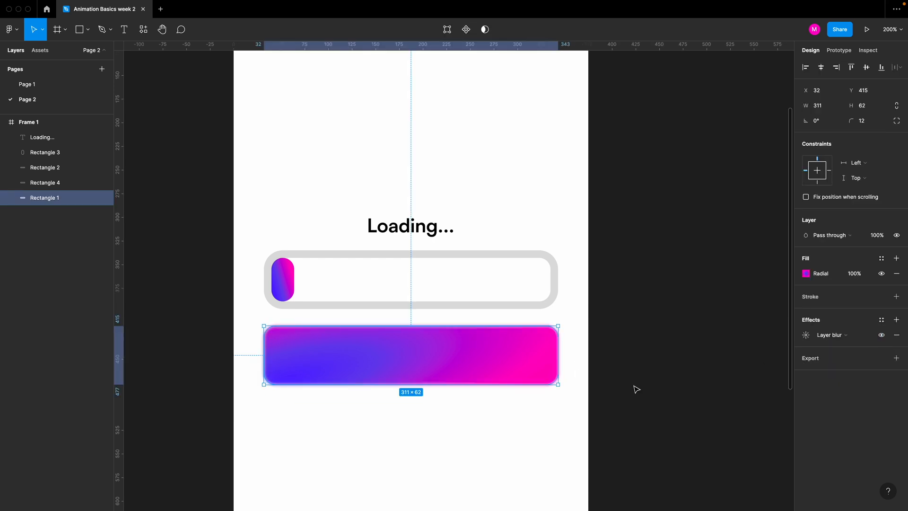
click(806, 334)
text(44)
key(Return)
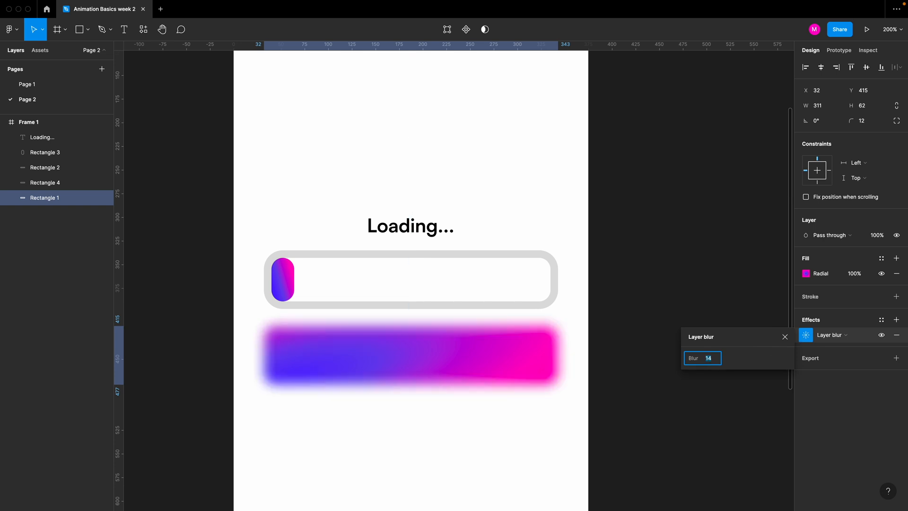
click(607, 413)
- Rename the blurred rectangle's layer to Shadow, keeping it at the bottom of the layer stack
click(479, 368)
double_click(45, 197)
text(Shadow)
key(Return)
drag(51, 201, 54, 133)
key(super+z)
- Move the Shadow rectangle up behind the progress bar to X 40, Y 349 and resize it to 295 × 54
drag(361, 359, 363, 295)
drag(445, 322, 445, 315)
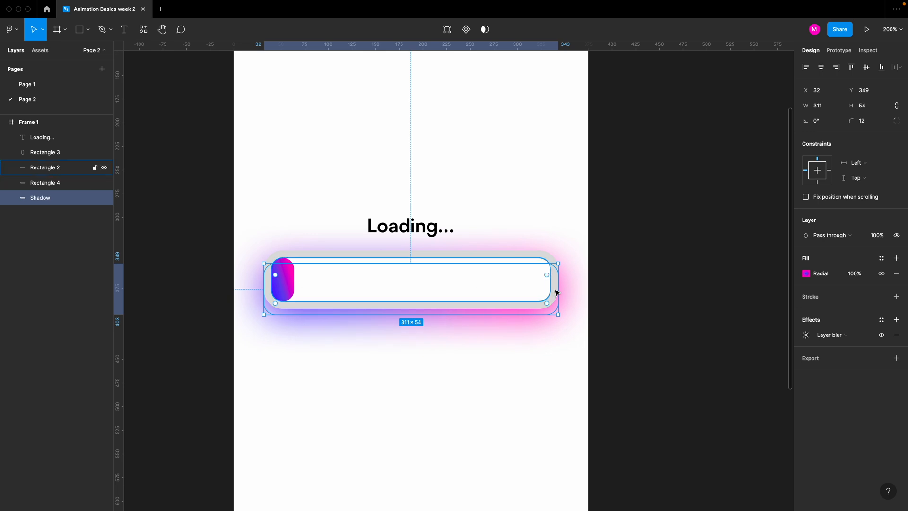
drag(558, 290, 553, 290)
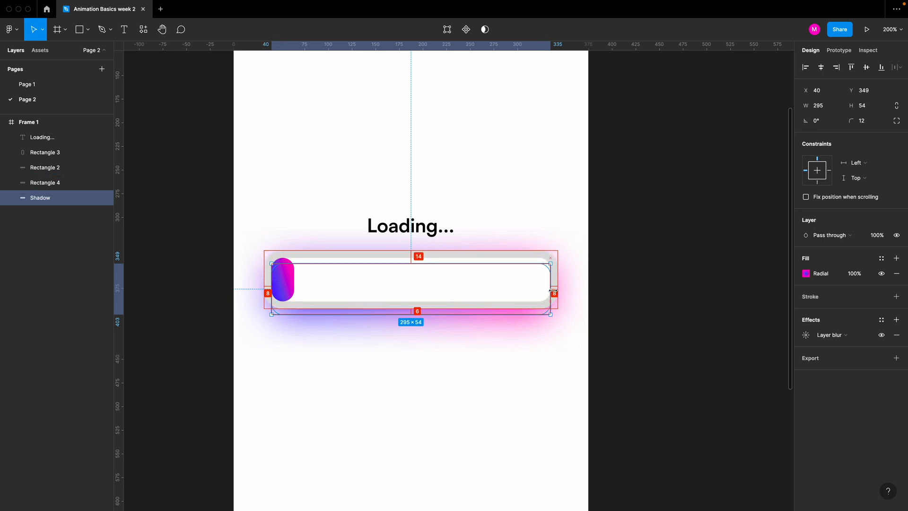
click(682, 309)
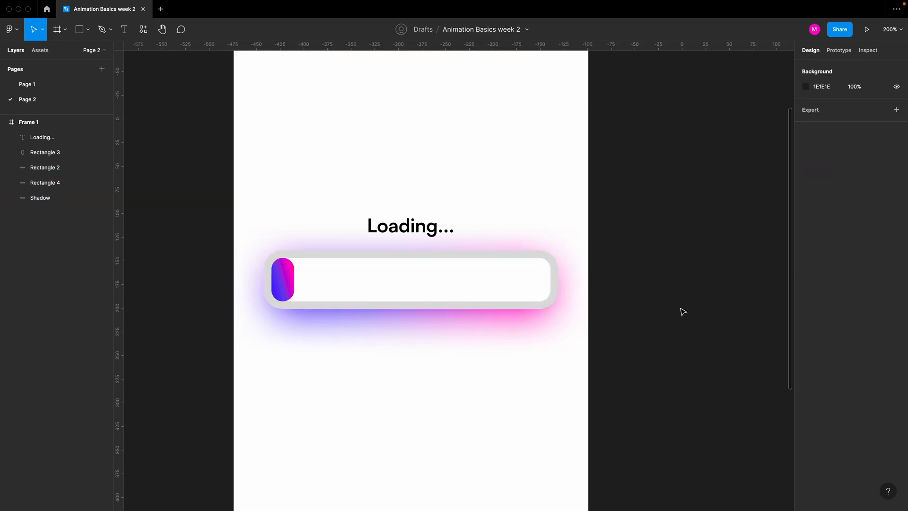
- Change the fill of the gray outer bar rectangle to white
click(556, 296)
click(806, 274)
drag(707, 310, 656, 259)
click(640, 176)
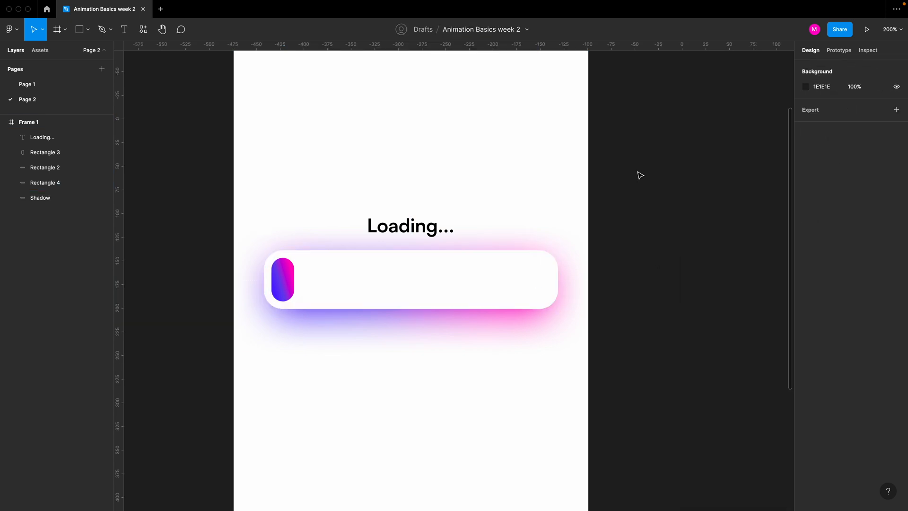
- Move the "Loading..." label and all the bar layers together about 31 px down, toward the frame's vertical centre
key(z)
alt+click(480, 284)
drag(572, 215, 345, 328)
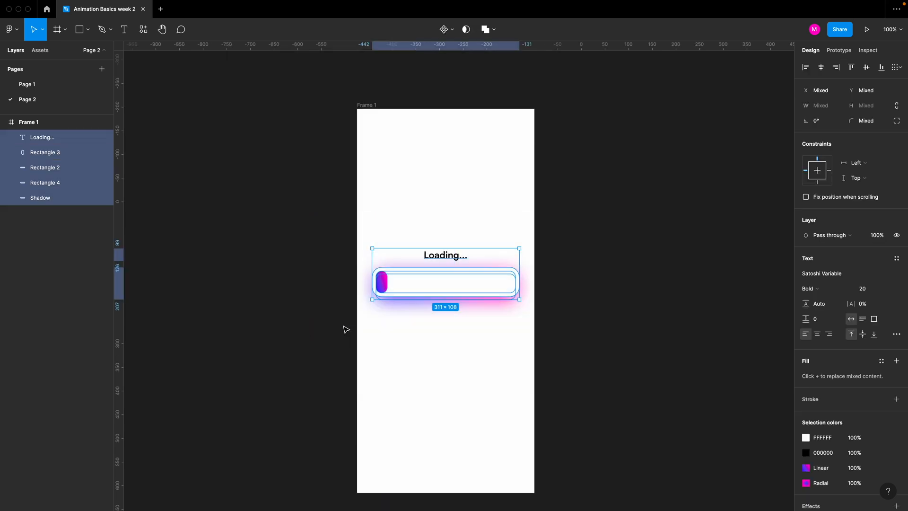
drag(435, 256, 438, 273)
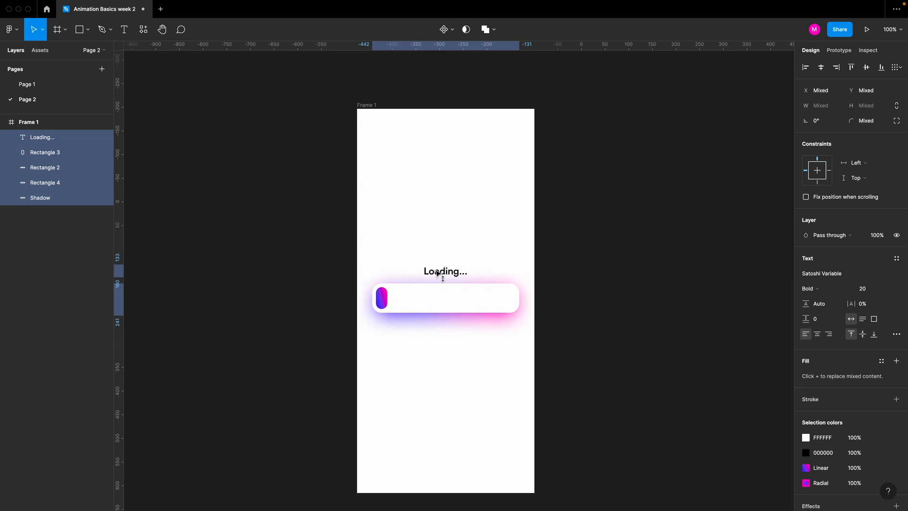
click(655, 284)
- Recolor the "Loading..." text with blue 4232FB sampled from the small gradient indicator
click(449, 272)
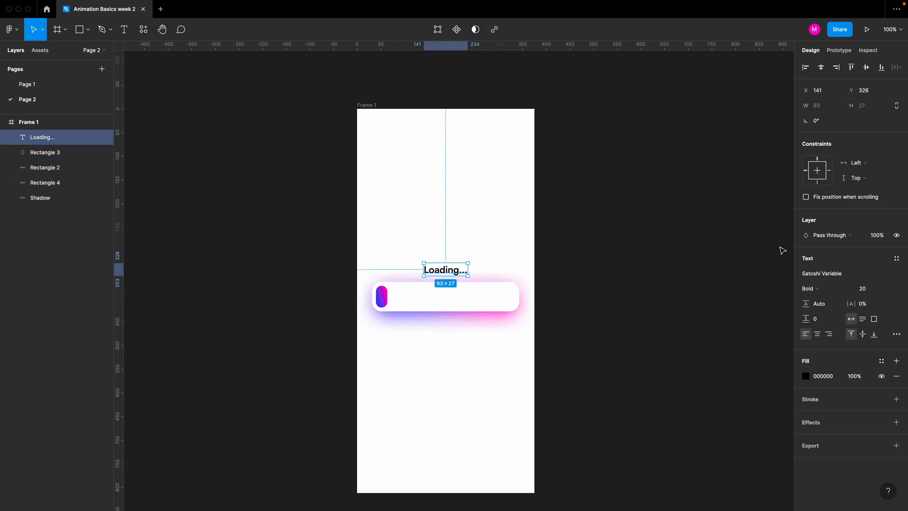
click(806, 376)
click(694, 405)
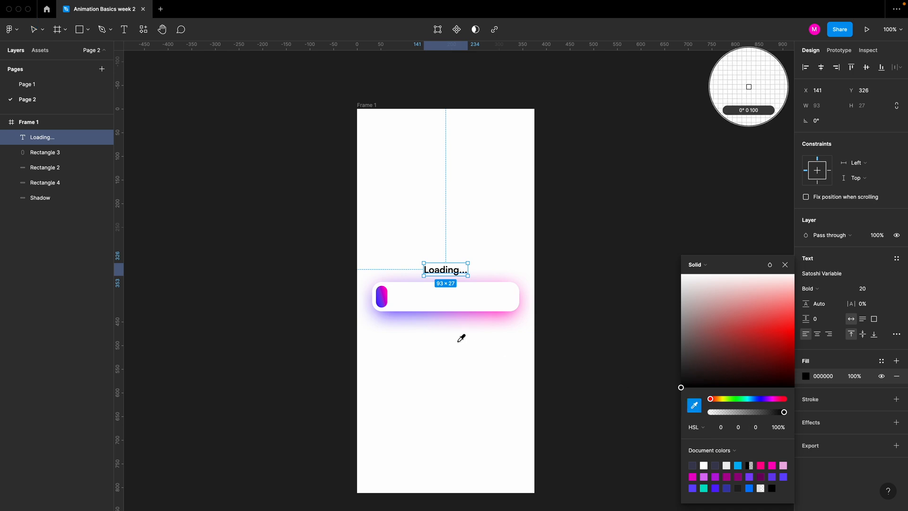
click(381, 299)
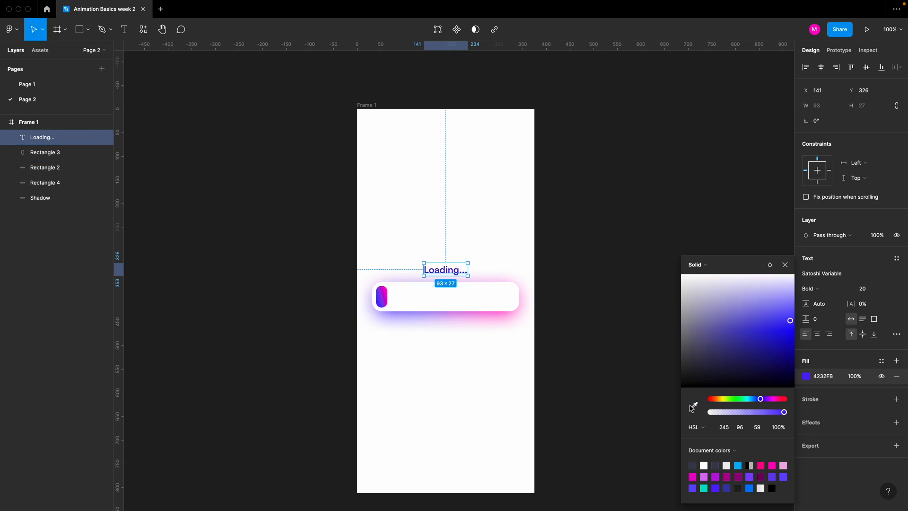
- Darken and mute the label's text color to HSL 245, 36, 29 (342F65)
click(741, 427)
key(shift+Down)
key(shift+Down)
key(shift+Down)
key(shift+Down)
key(shift+Down)
key(shift+Down)
key(shift+Down)
key(shift+Down)
key(shift+Down)
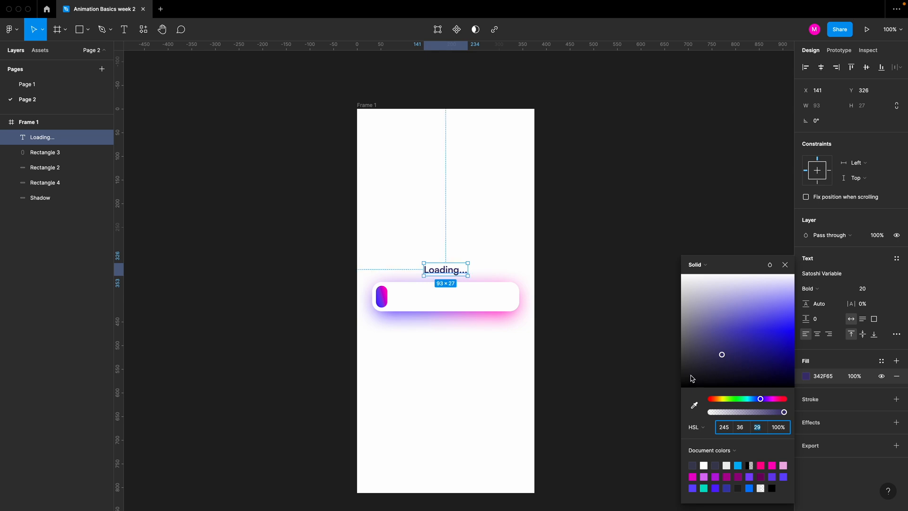
click(602, 294)
- Nudge the "Loading..." label slightly up and set the Shadow layer's opacity to 50%
click(457, 278)
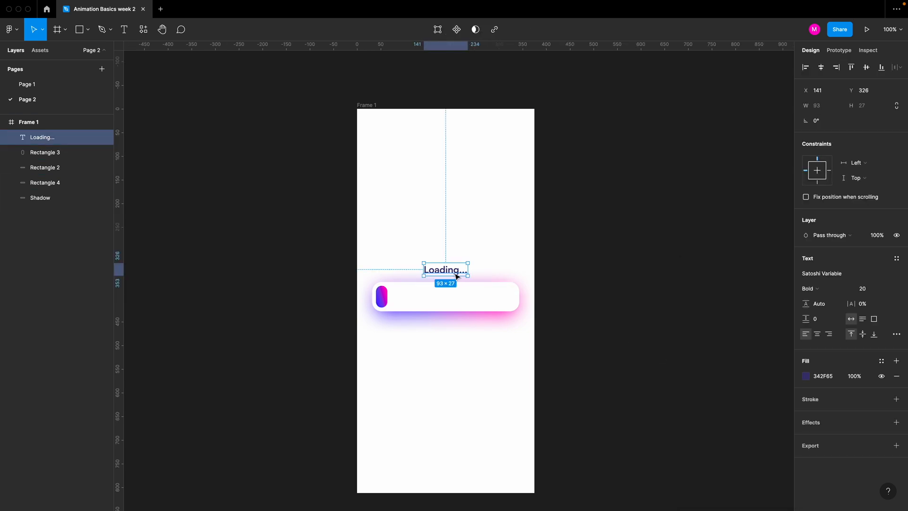
click(587, 295)
click(496, 323)
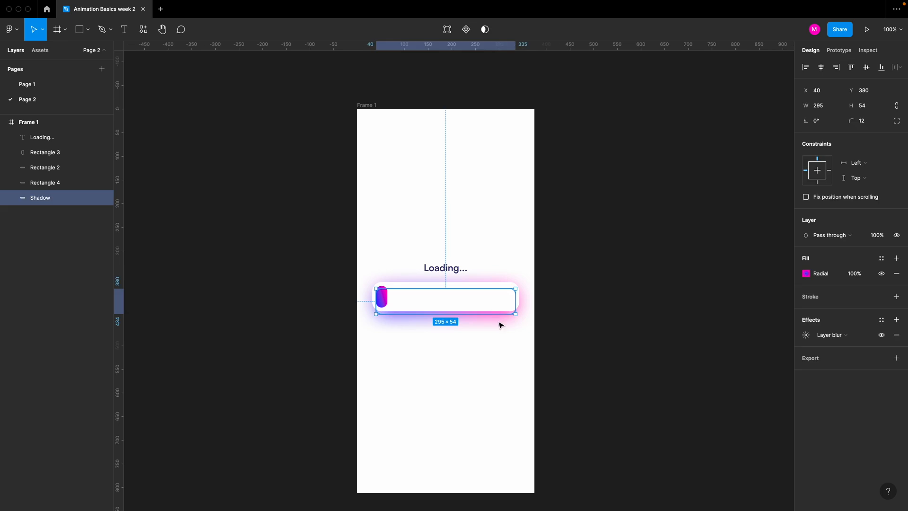
key(5)
click(600, 377)
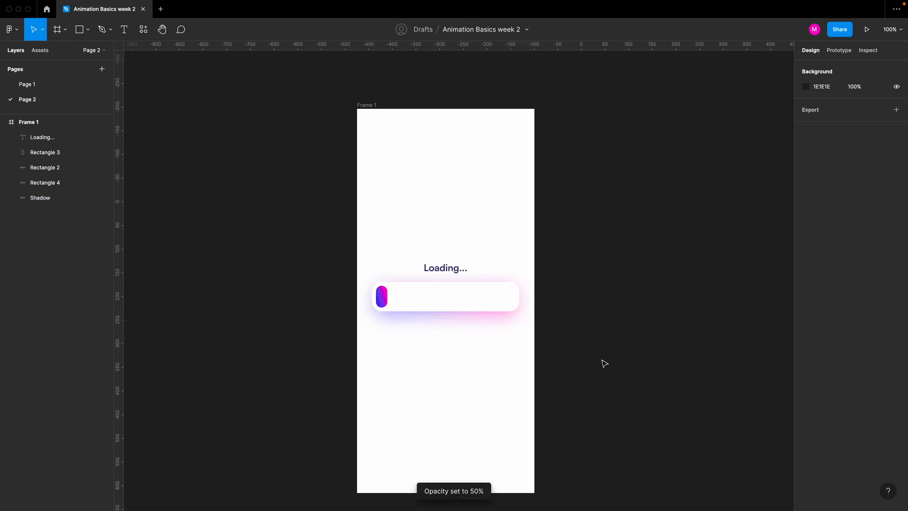
- Move Frame 1 left to X -722 and duplicate it to create a second frame beside it
drag(368, 105, 262, 105)
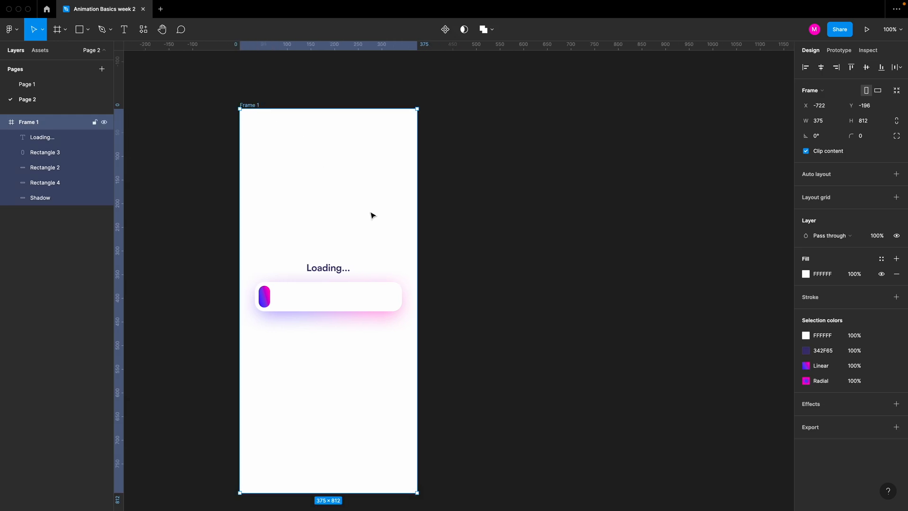
key(ctrl+d)
- Widen the small gradient indicator in Frame 2 to 295 px so it fills the progress bar
click(459, 286)
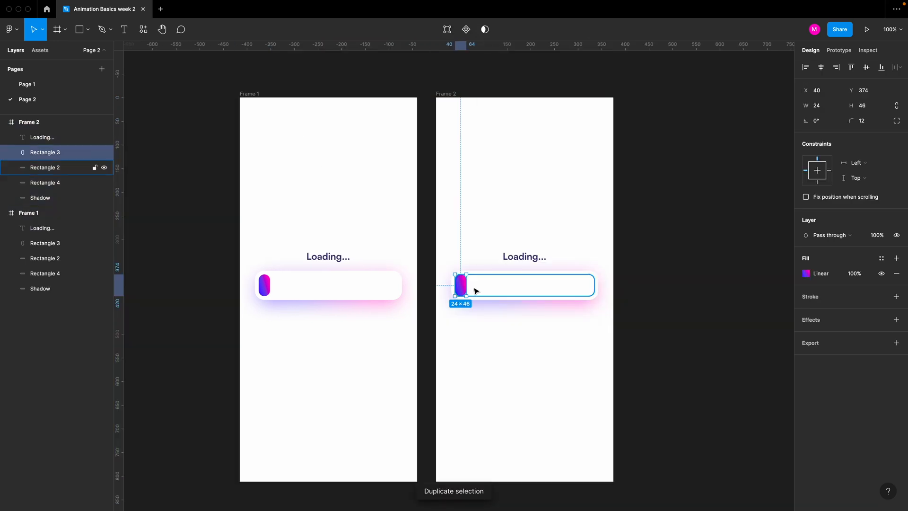
drag(466, 286, 595, 287)
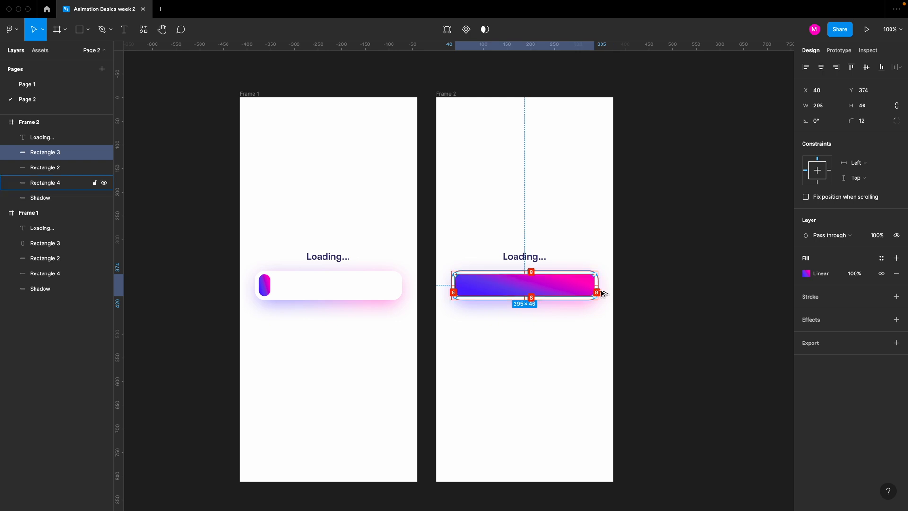
click(670, 298)
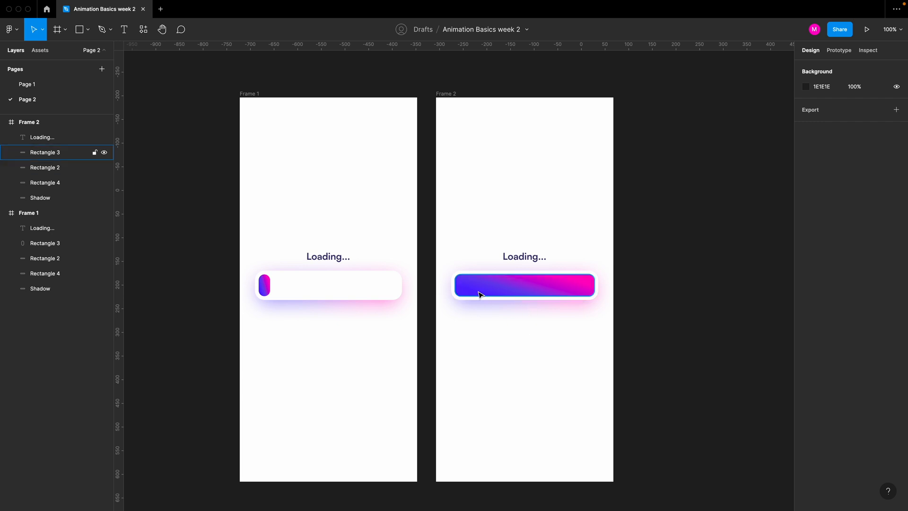
- Reverse the radial gradient of Frame 2's Shadow so blue starts at the upper right and pink ends at the lower left
click(498, 306)
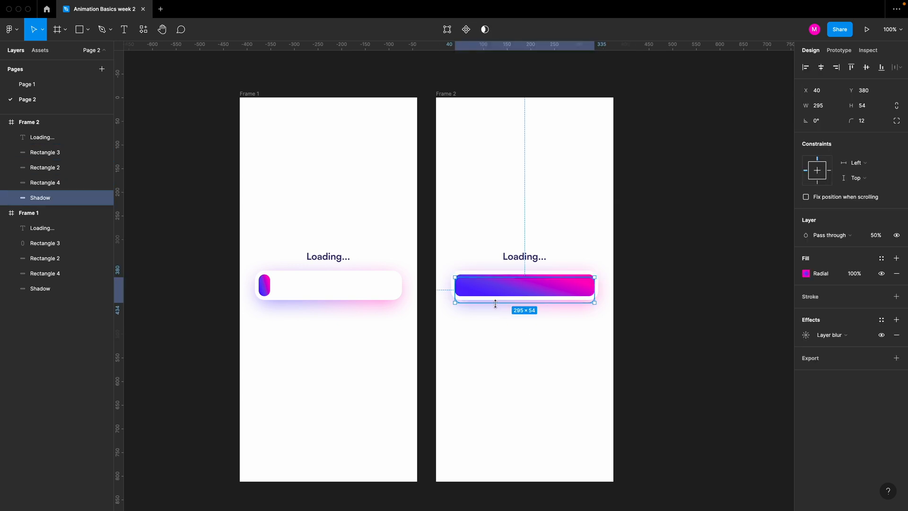
click(806, 274)
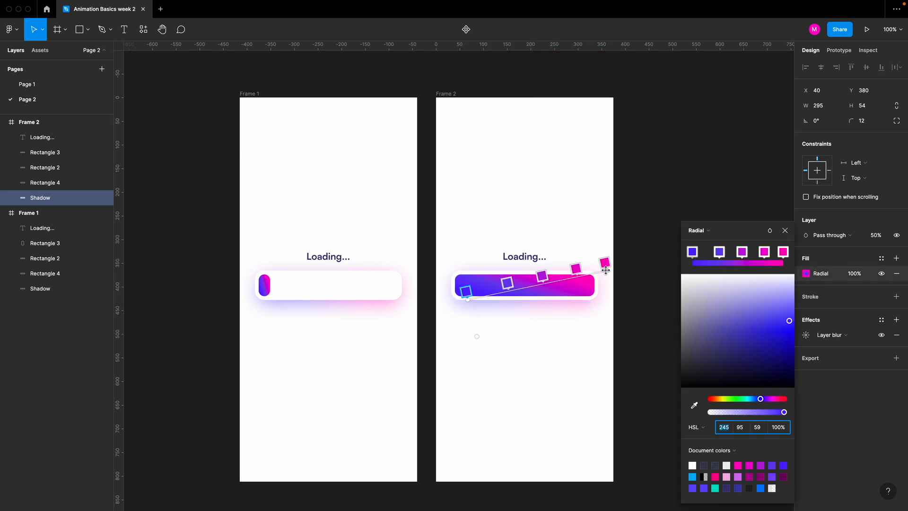
mouse_move(607, 270)
mouse_down()
mouse_move(474, 373)
mouse_move(450, 320)
mouse_move(454, 304)
mouse_move(599, 275)
mouse_up()
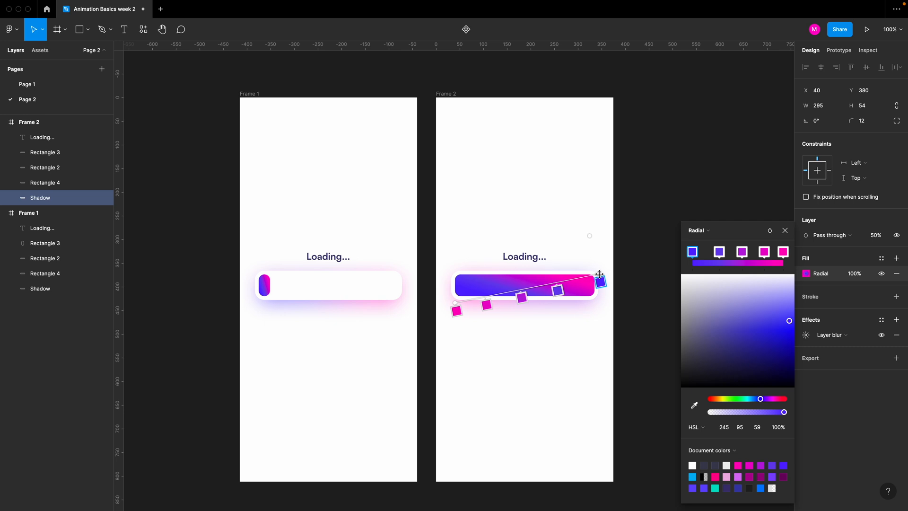
key(Escape)
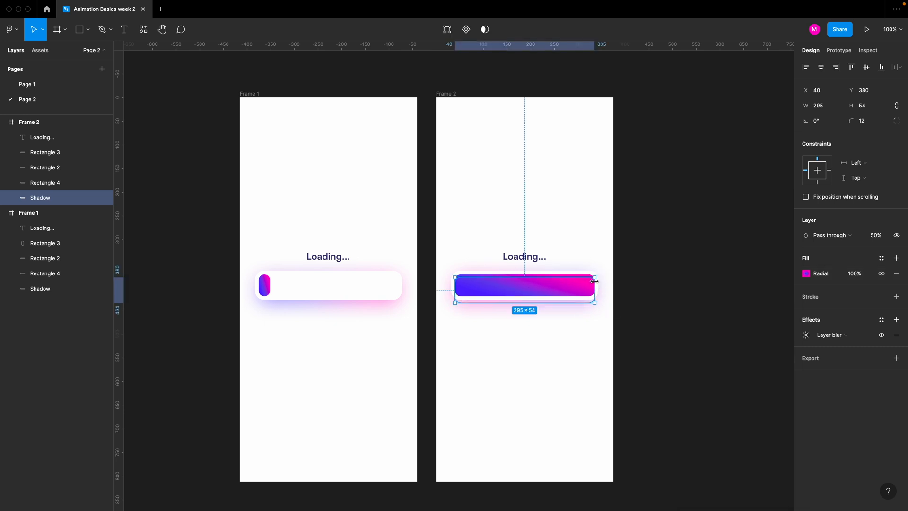
- Enlarge Frame 2's Shadow to 331 × 76 with X at 22 and nudge it down slightly behind the bar
drag(594, 278, 603, 274)
key(shift+Up)
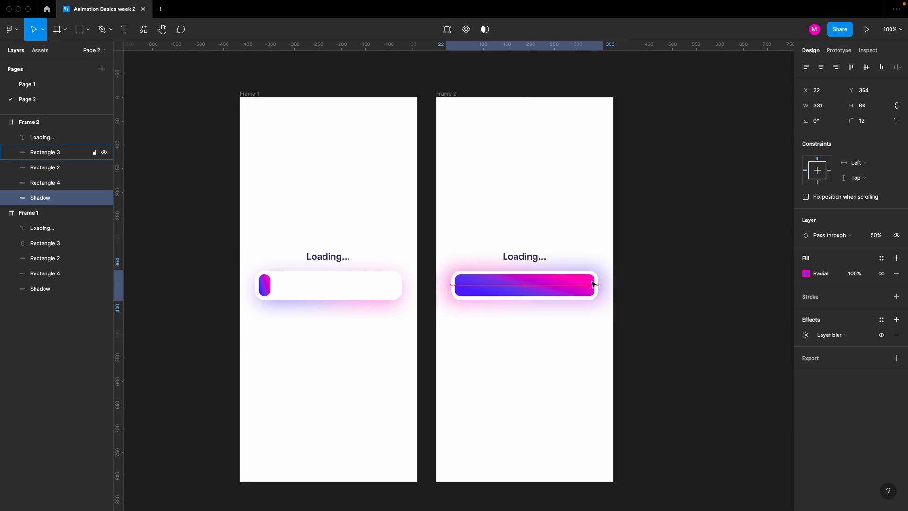
key(ctrl+shift+Down)
key(ctrl+shift+Down)
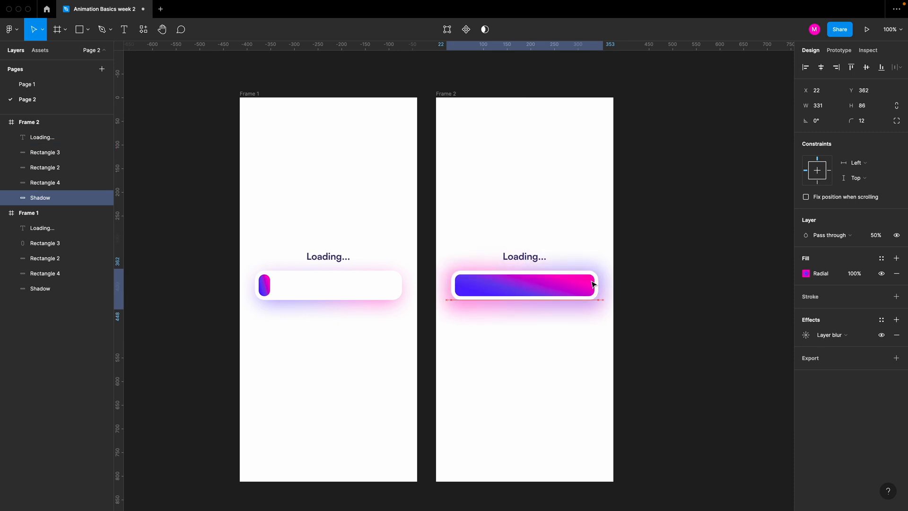
key(ctrl+shift+Up)
key(Down)
key(Down)
key(Down)
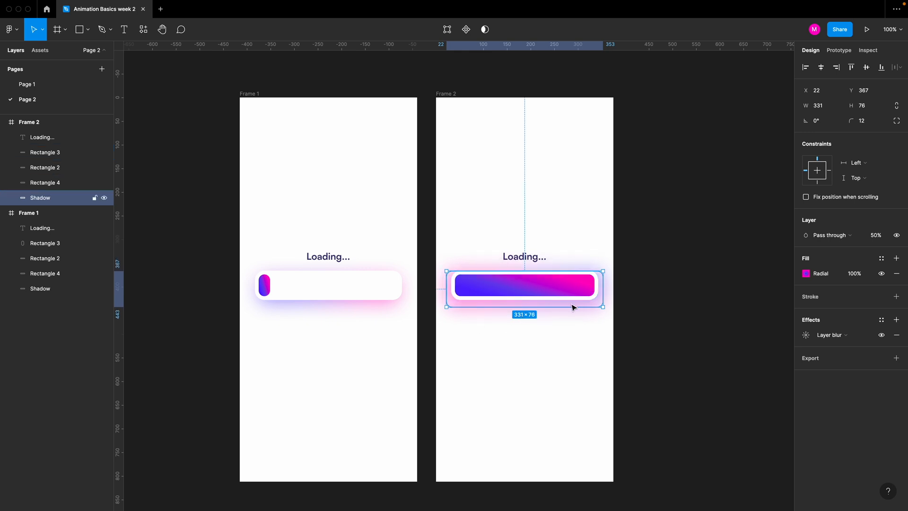
key(Down)
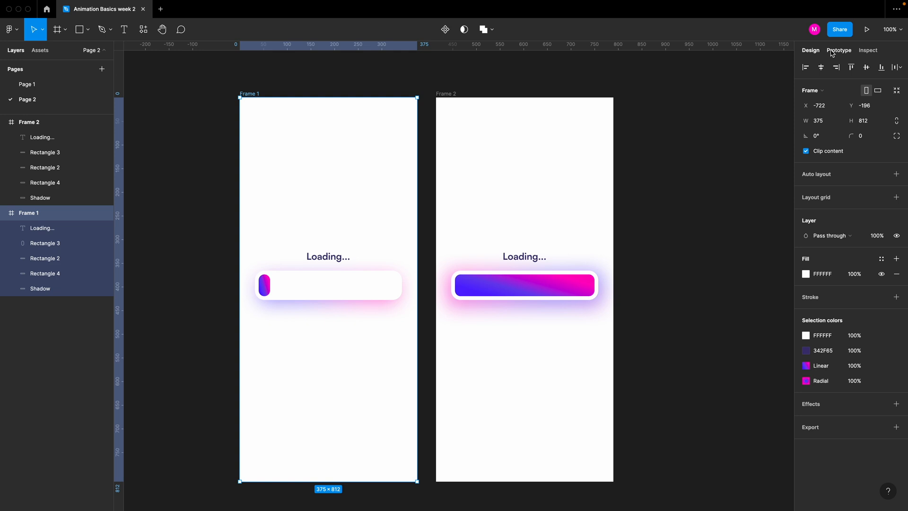
- Link Frame 1 to Frame 2 and Frame 2 back to Frame 1 with on-click Smart animate interactions
click(833, 53)
drag(417, 289, 439, 295)
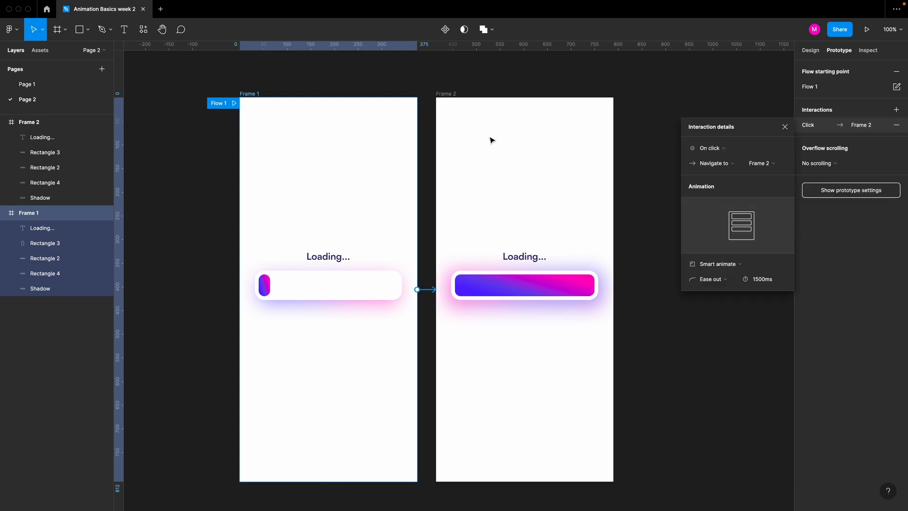
click(456, 100)
drag(493, 290, 410, 289)
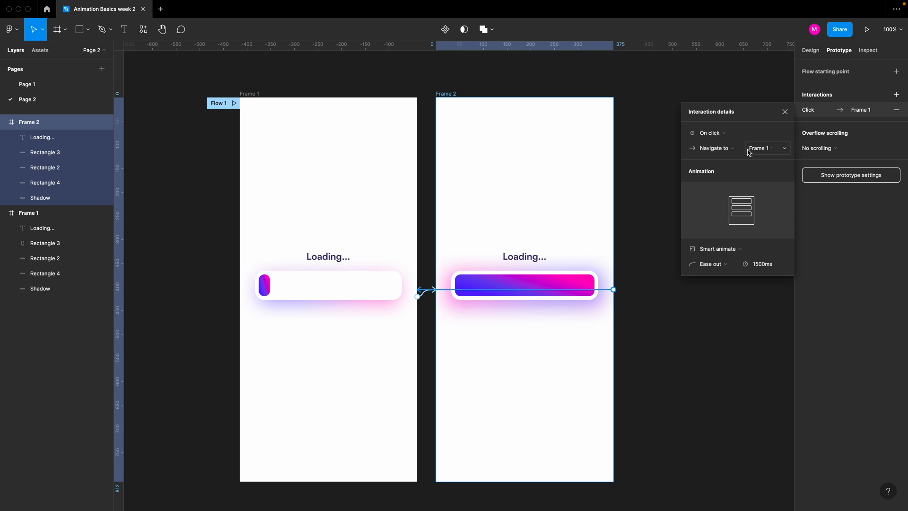
- Adjust the Smart animate duration of both transitions between Frame 1 and Frame 2
click(770, 264)
click(758, 264)
key(Return)
click(251, 94)
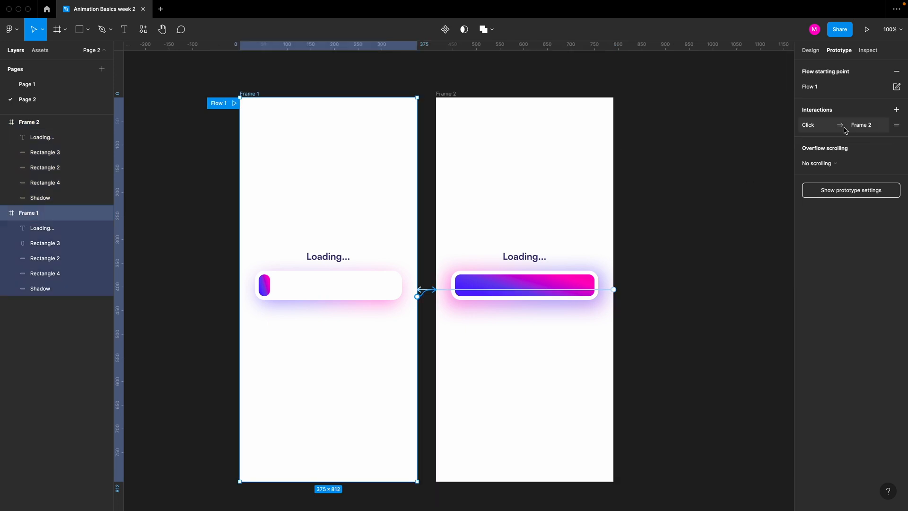
click(858, 123)
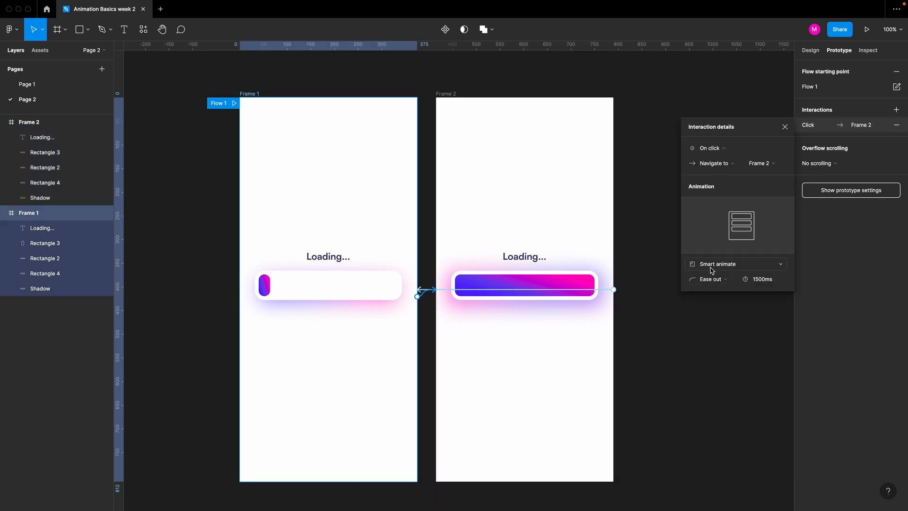
click(767, 280)
text(1)
key(Return)
click(622, 376)
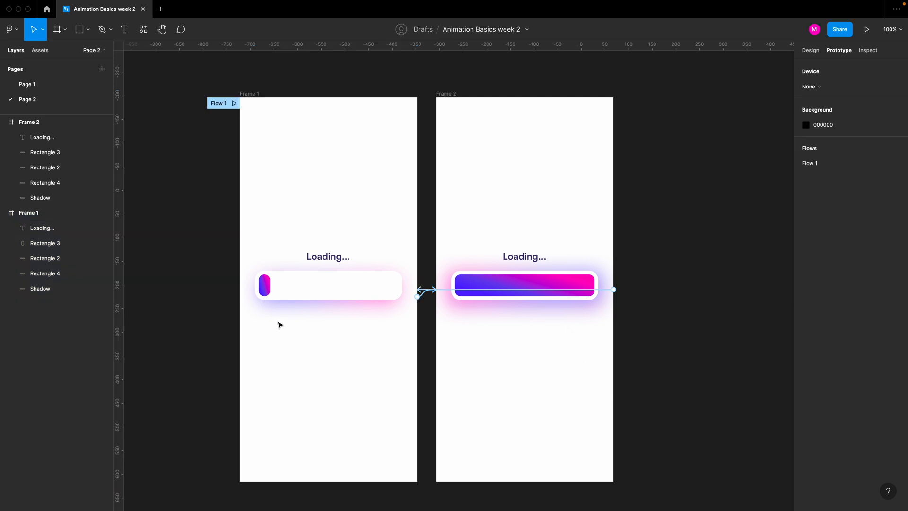
- Preview the loading animation as a prototype starting from Frame 1 and return to the design file
click(265, 290)
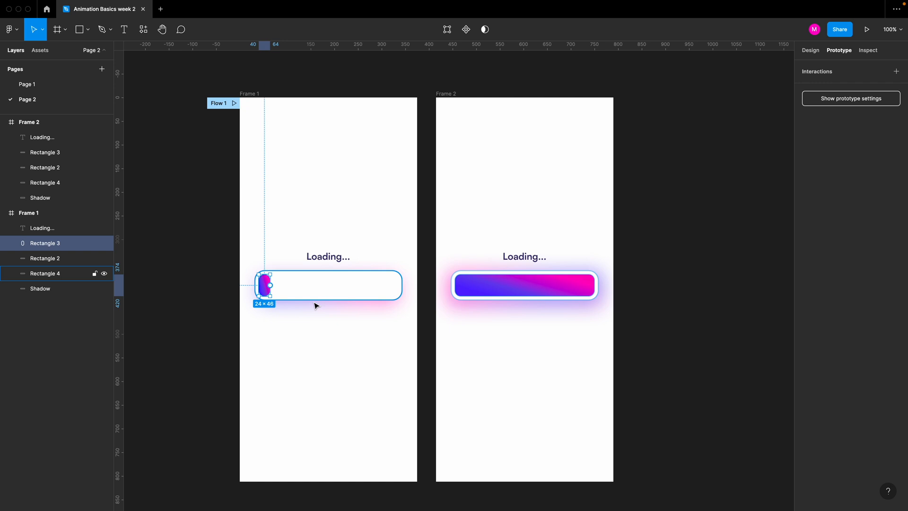
click(485, 385)
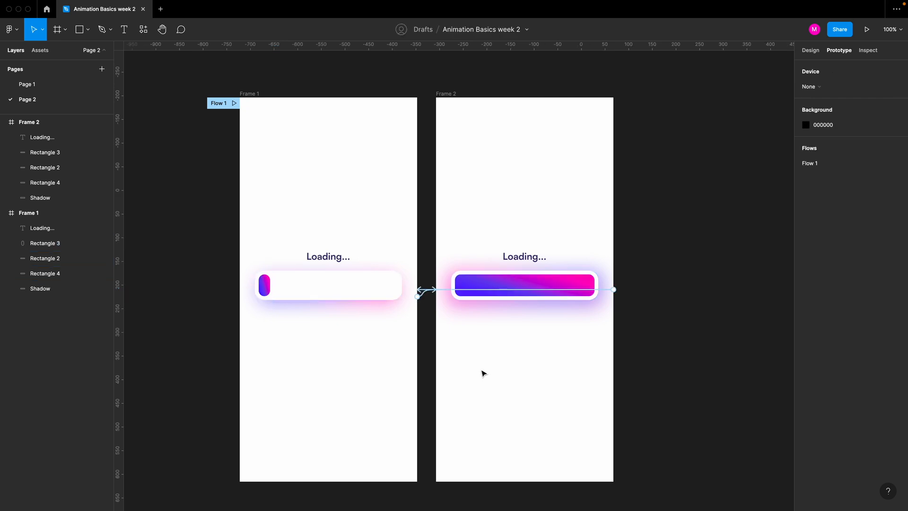
click(250, 92)
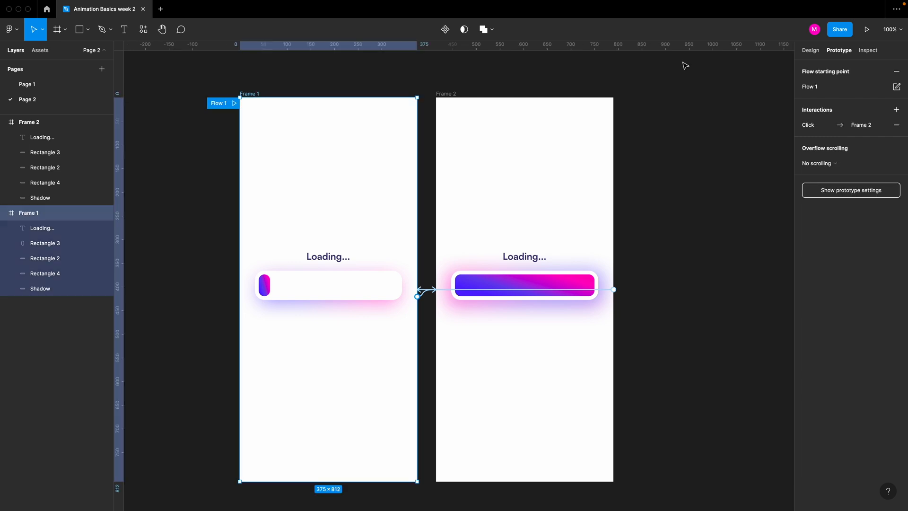
key(super+alt+Return)
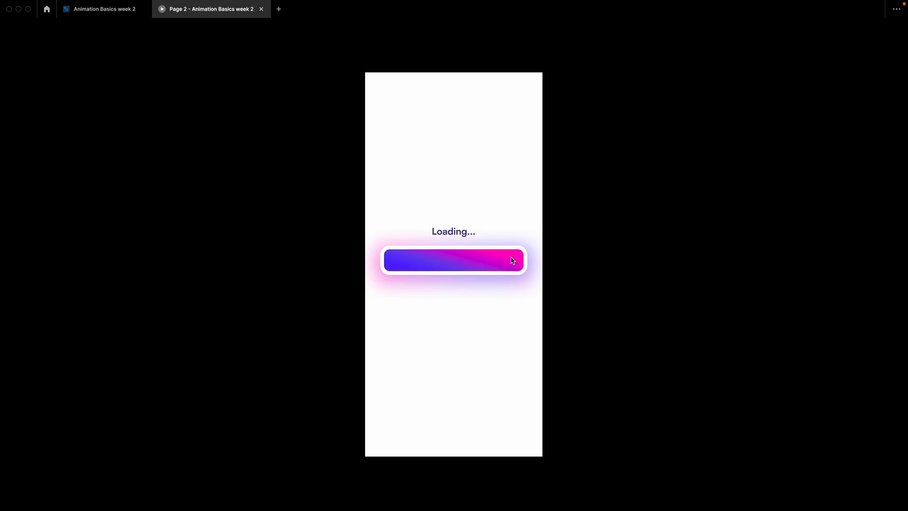
click(261, 9)
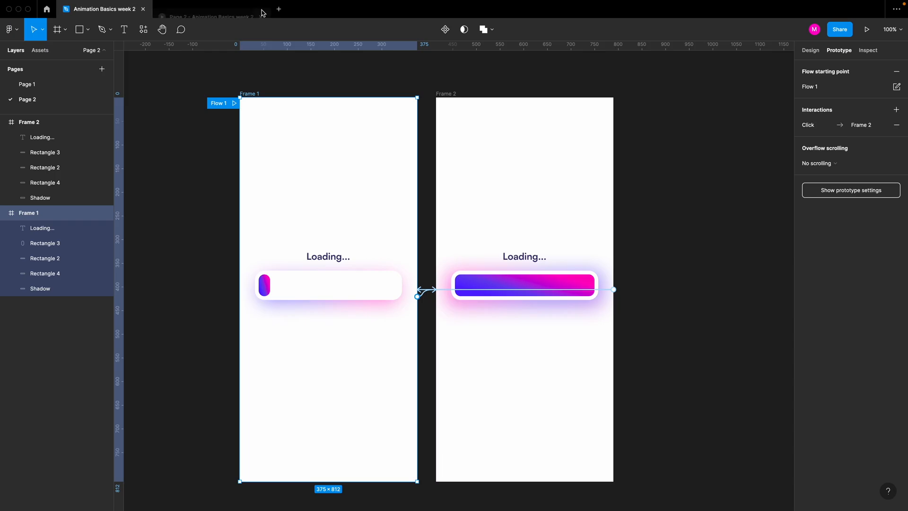
- Remove the three middle stops from the linear gradient of Frame 1's Rectangle 3 and set its end stop to purple, HSL 277, 99, 55
click(264, 285)
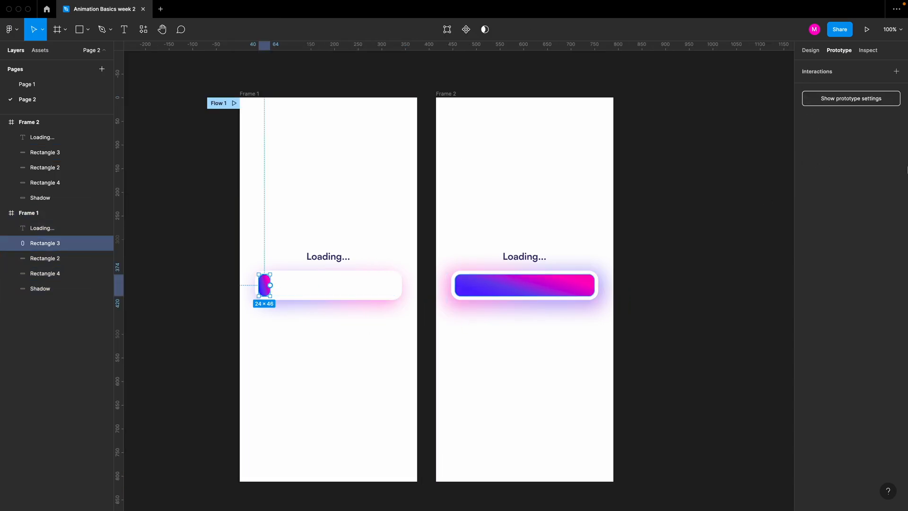
click(817, 54)
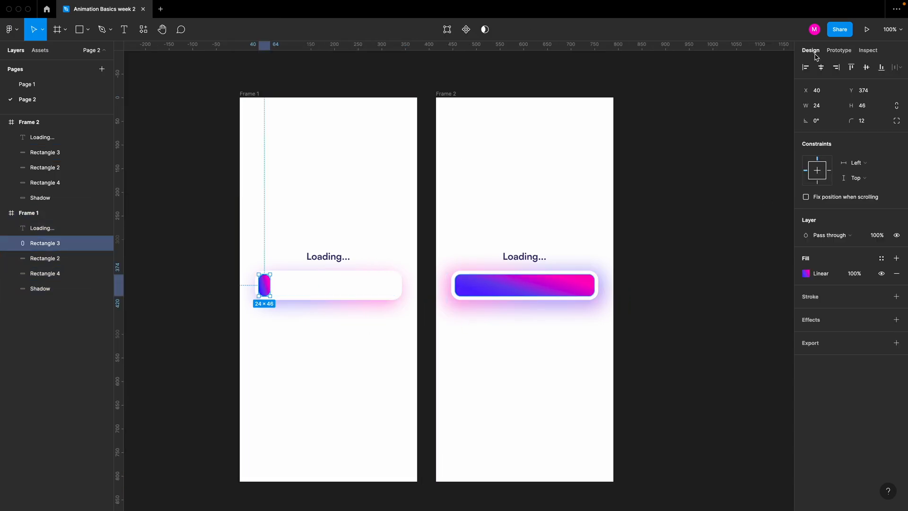
click(807, 274)
click(718, 252)
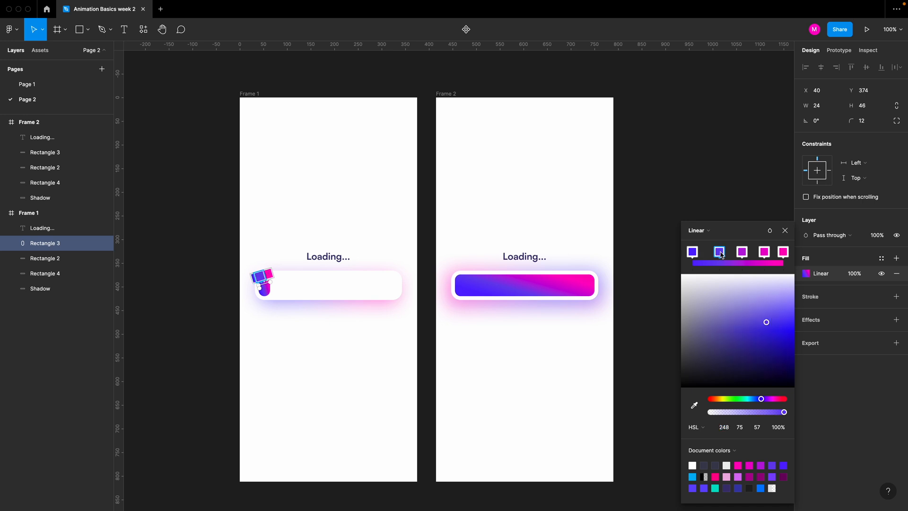
key(Delete)
click(741, 251)
key(Delete)
click(764, 251)
key(Delete)
click(782, 252)
drag(776, 400, 768, 400)
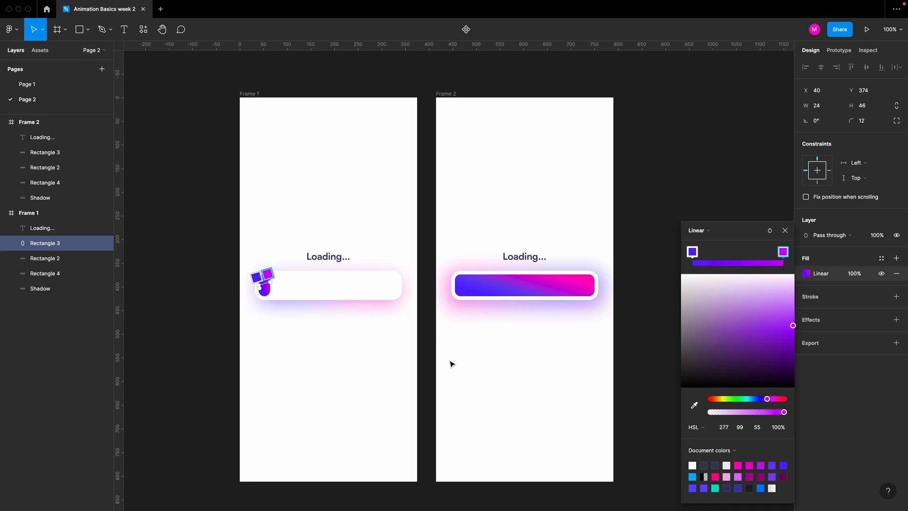
- Copy the properties of Frame 1's Rectangle 3 and paste them onto Rectangle 3 in Frame 2
right_click(53, 246)
mouse_move(71, 263)
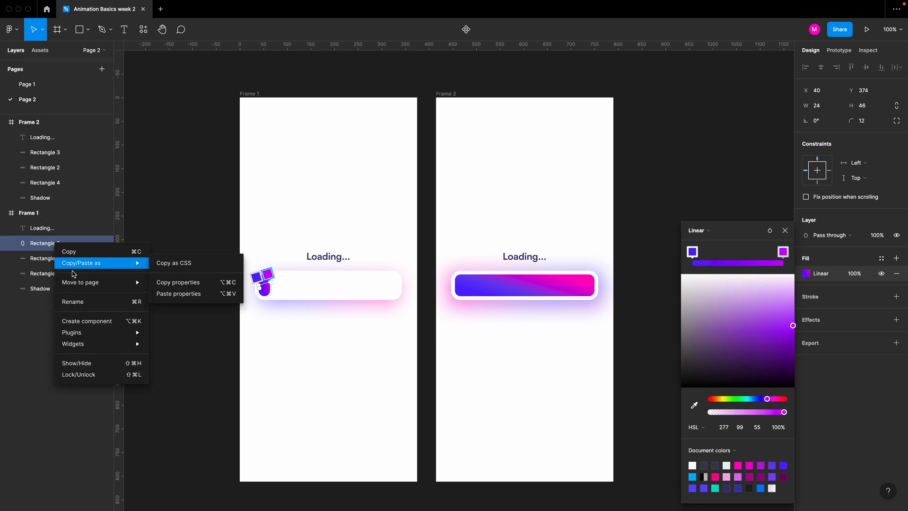
click(178, 282)
key(super+space)
key(Escape)
click(513, 291)
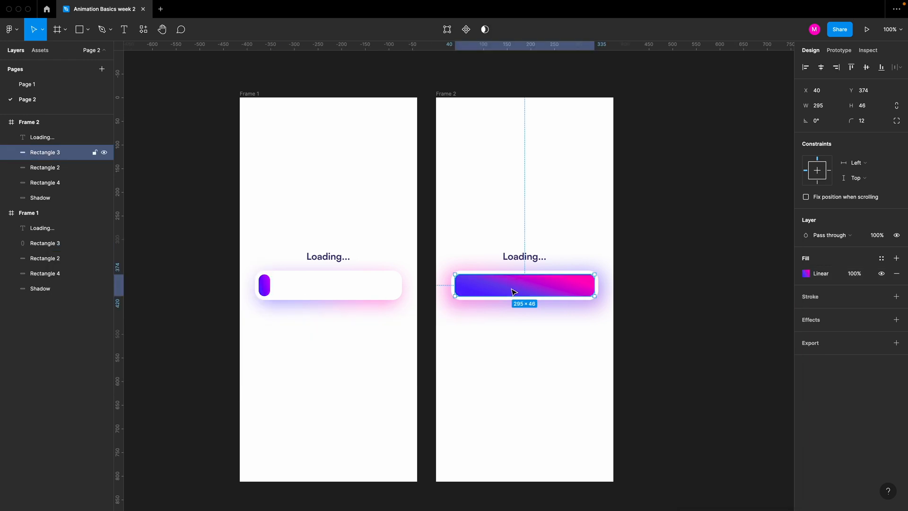
right_click(513, 291)
mouse_move(581, 264)
click(652, 317)
right_click(266, 286)
mouse_move(316, 264)
click(404, 309)
right_click(507, 286)
mouse_move(563, 263)
click(650, 320)
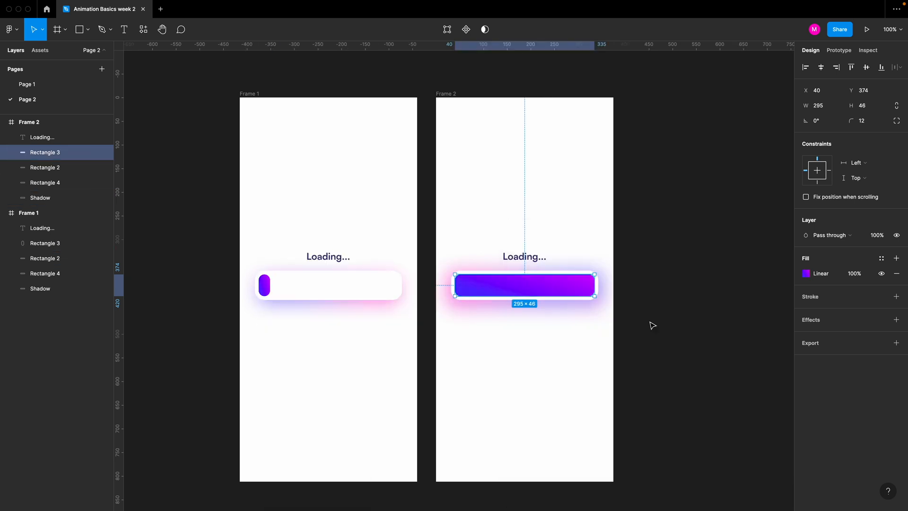
click(658, 326)
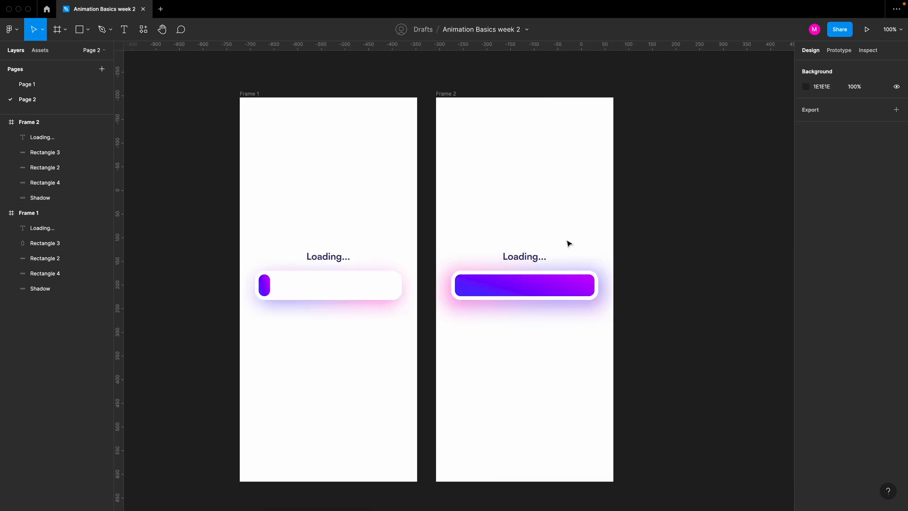
- Reduce the height of Rectangles 2, 3 and 4 in both frames by 30 px so the progress bars are 32 px high
click(265, 285)
shift+click(347, 289)
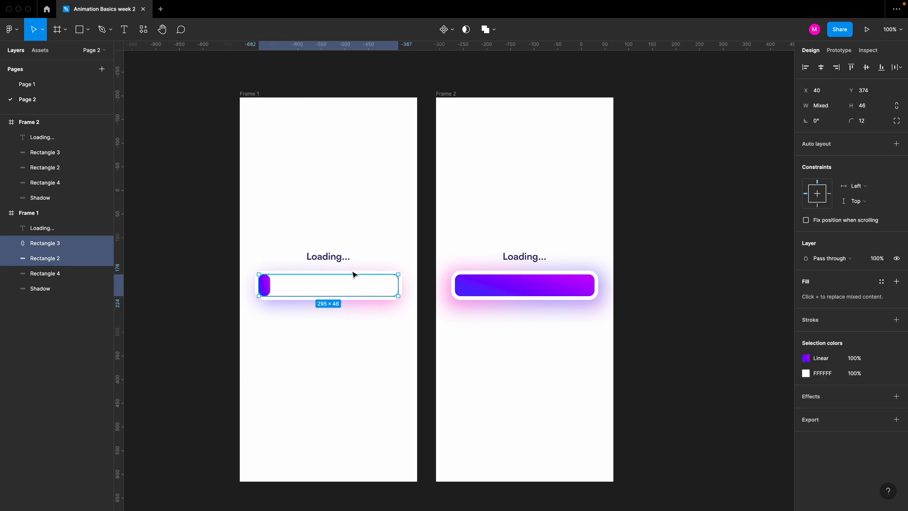
shift+click(352, 273)
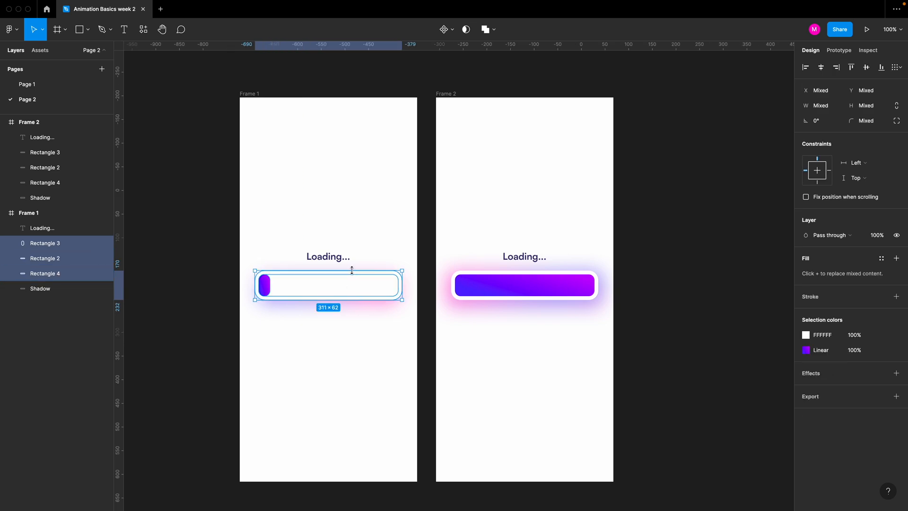
shift+click(455, 291)
shift+click(472, 286)
shift+click(70, 173)
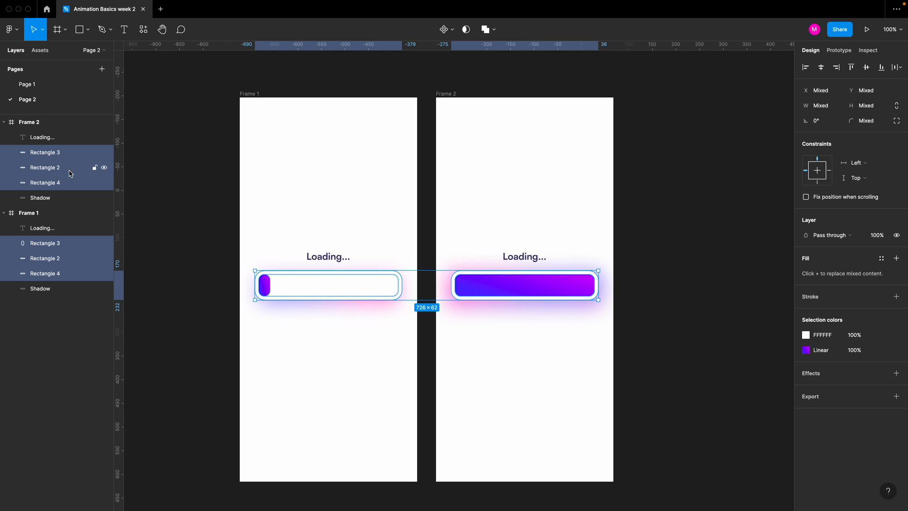
key(ctrl+shift+Up)
key(ctrl+shift+Up)
key(ctrl+shift+Up)
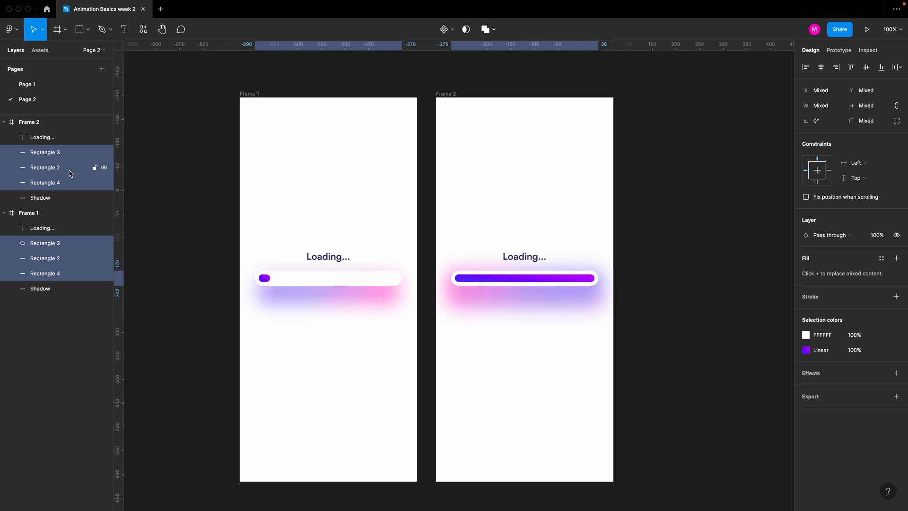
- Move the progress bar rectangles in both frames down by 10 px
key(shift+Down)
key(shift+Down)
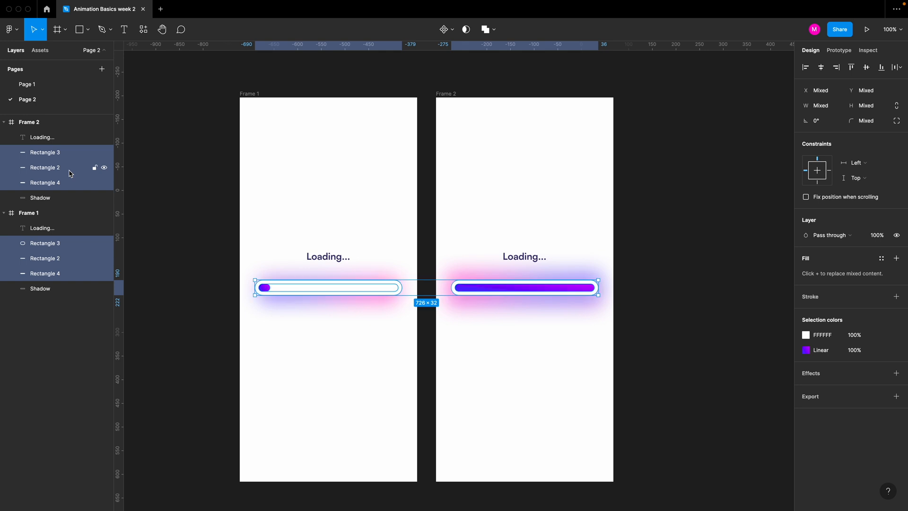
key(shift+Up)
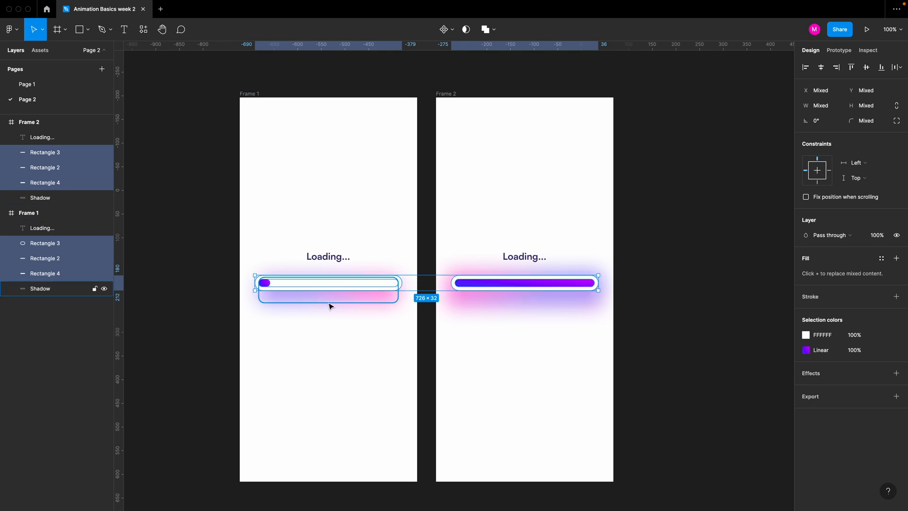
- Reduce Frame 1's Shadow to 34 px high at Y 381 and shrink Frame 2's Shadow to suit the thinner bar
click(330, 305)
key(shift+super+Up)
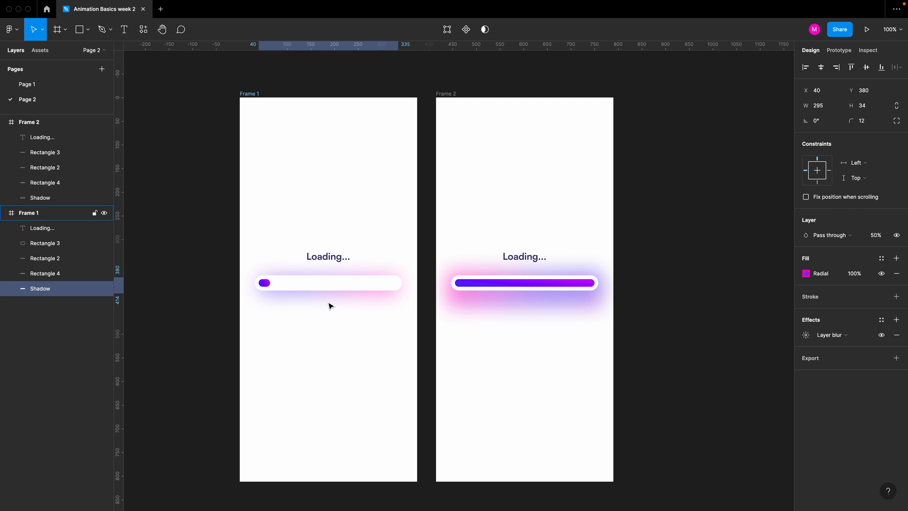
key(Down)
click(523, 305)
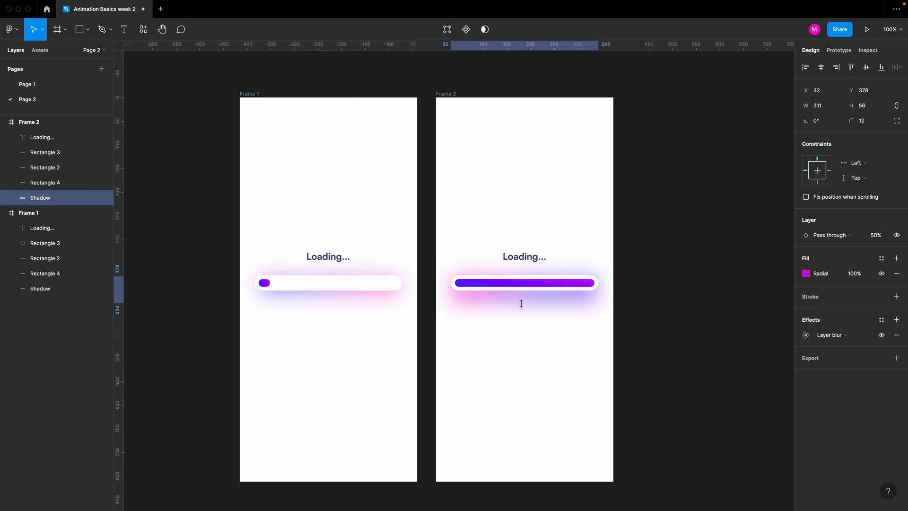
click(265, 105)
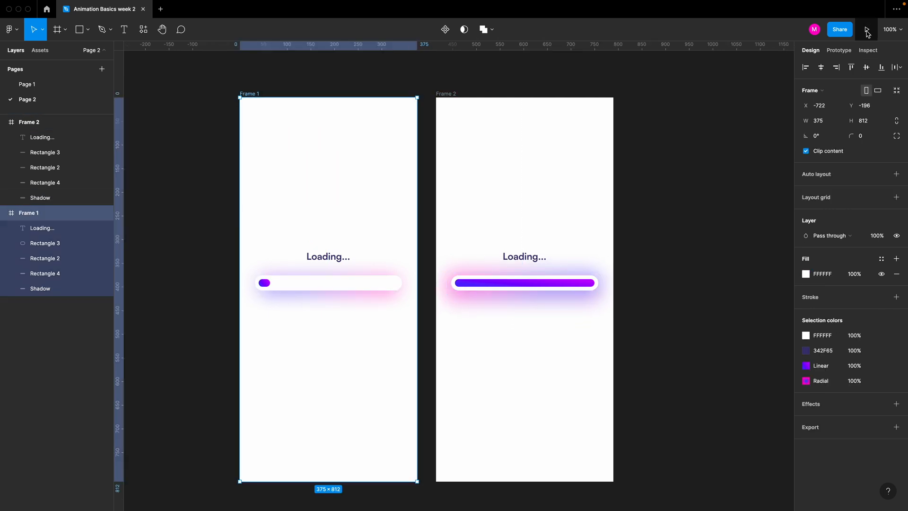
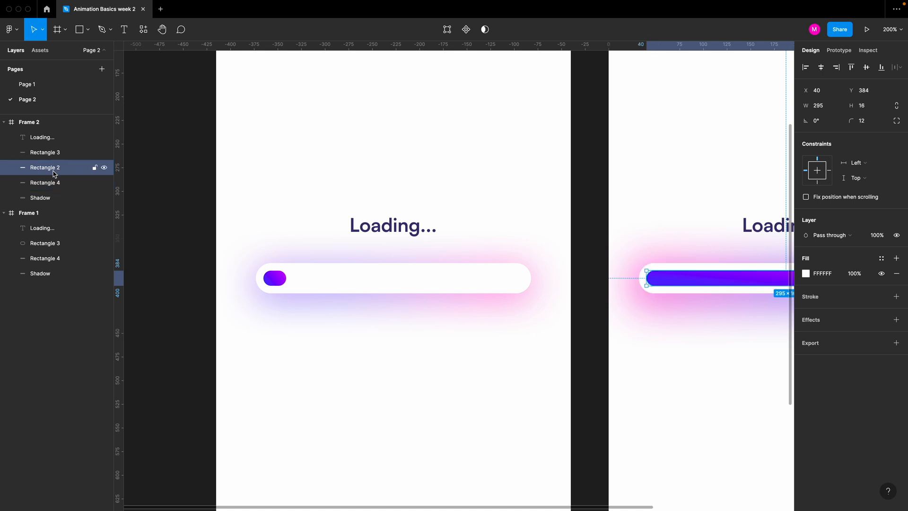
- Delete the white Rectangle 2 from Frame 2
key(Delete)
key(shift+0)
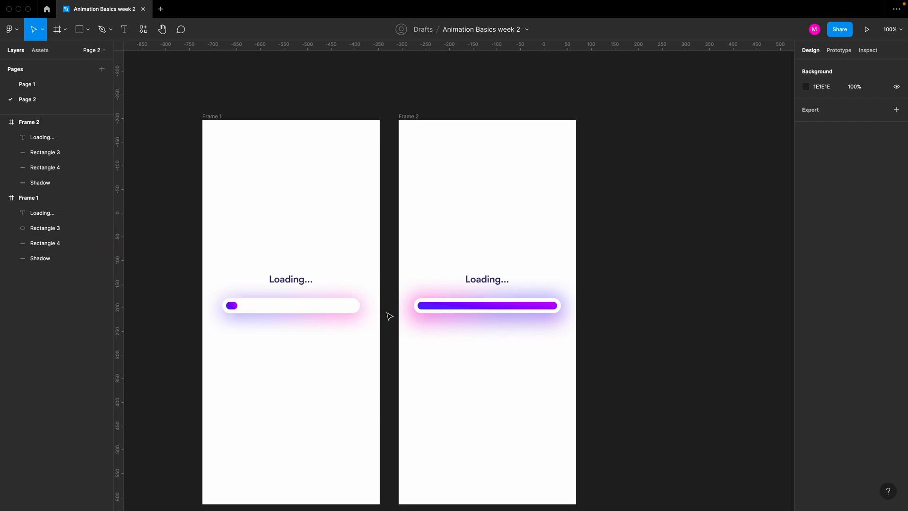
- Narrow Frame 1's Shadow evenly from both sides to 275 px wide with X at 50
click(344, 317)
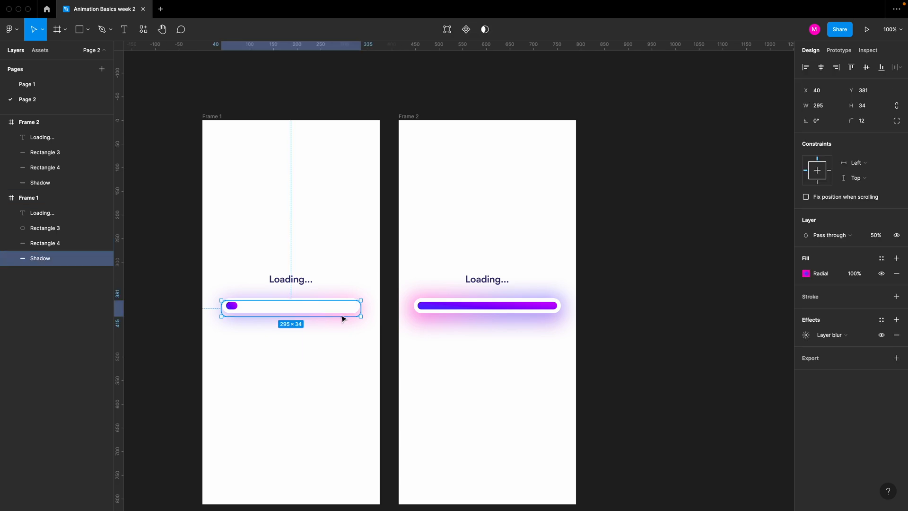
drag(360, 313, 357, 311)
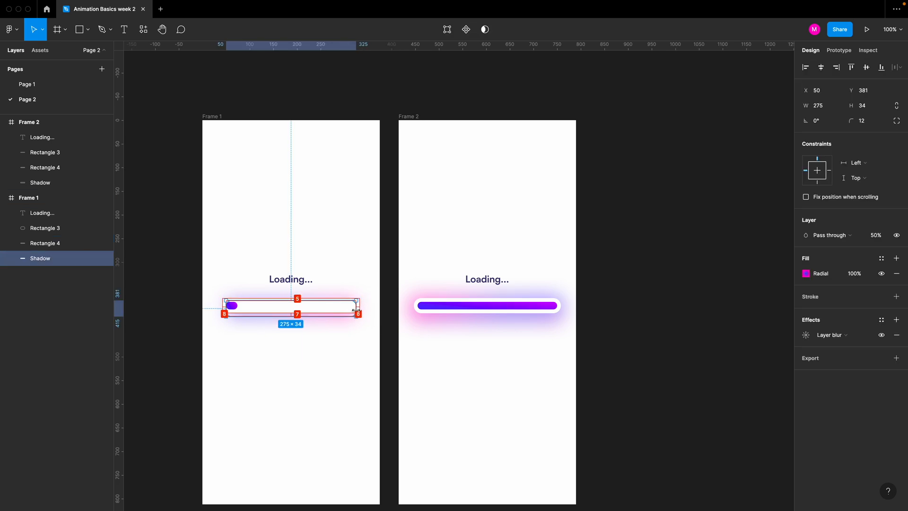
click(408, 342)
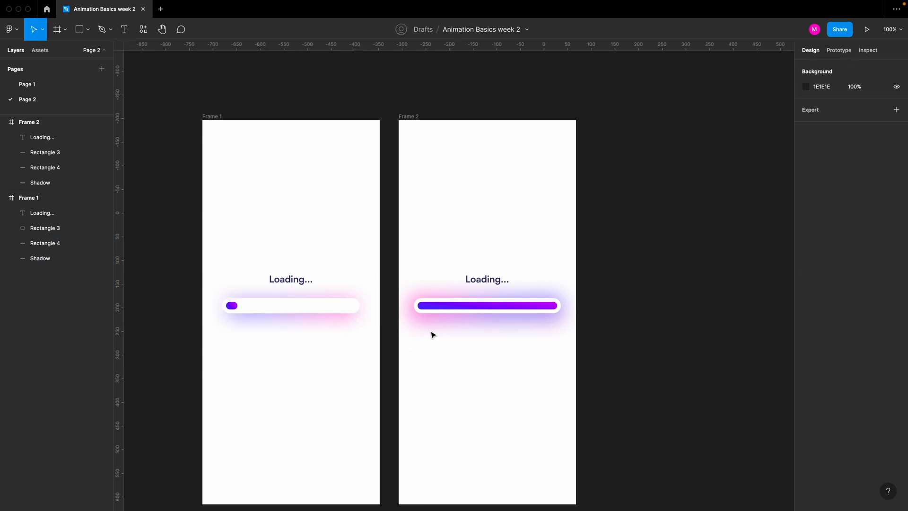
- Play the prototype to check the thinner progress bar's animation and close the preview
click(866, 30)
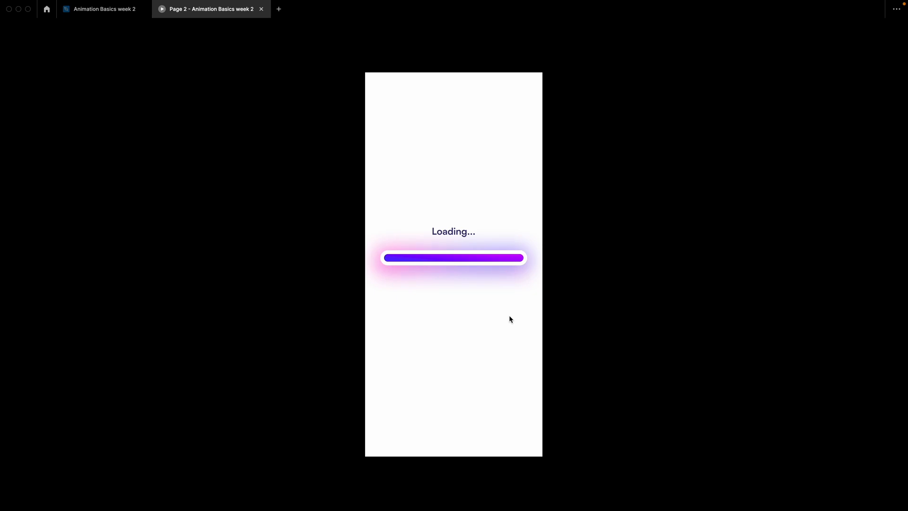
click(261, 9)
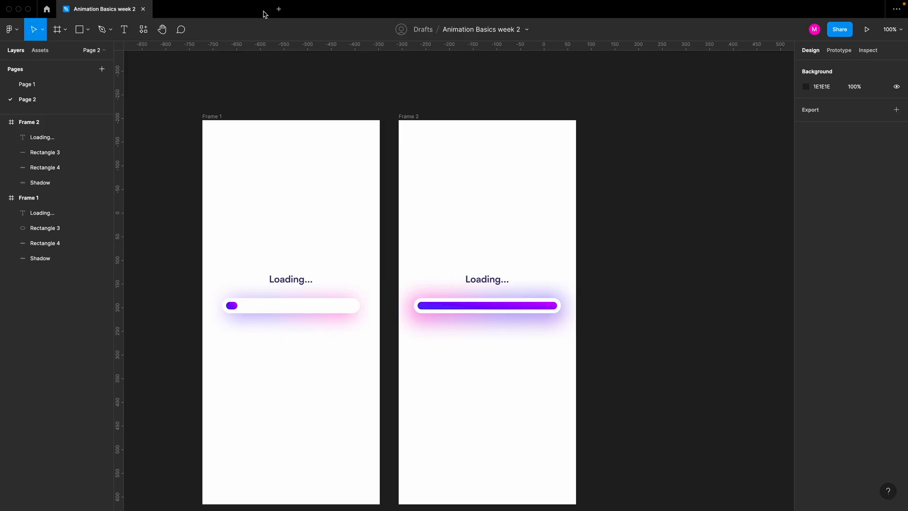
- Draw a 293 × 33 px rectangle with corner radius 32 over Frame 1's progress bar track
click(232, 308)
scroll(231, 310, up, 5)
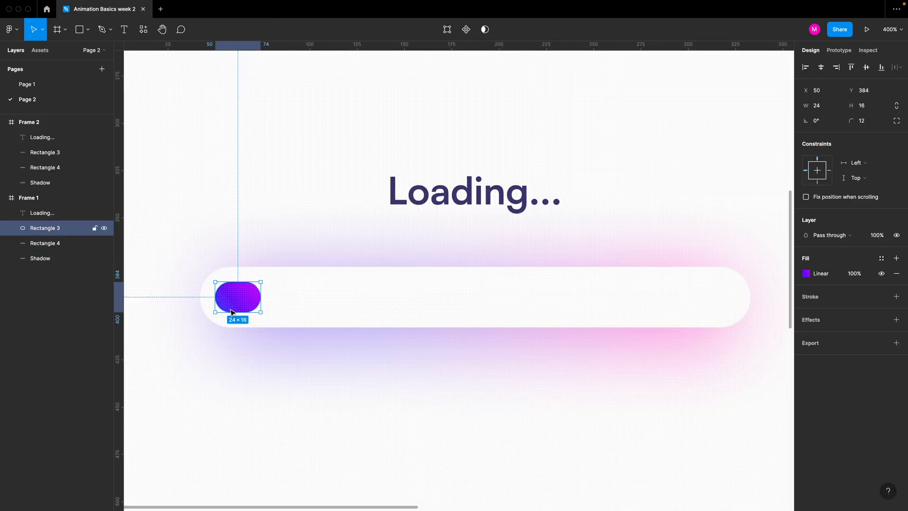
key(o)
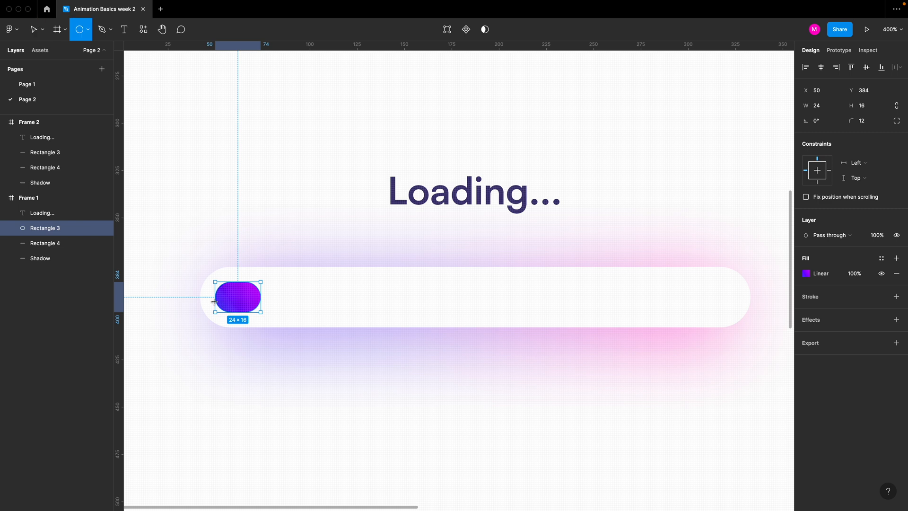
key(v)
scroll(221, 290, down, 3)
click(289, 298)
key(r)
mouse_move(208, 274)
mouse_down()
mouse_move(354, 303)
mouse_move(484, 306)
mouse_up()
key(z)
alt+click(351, 295)
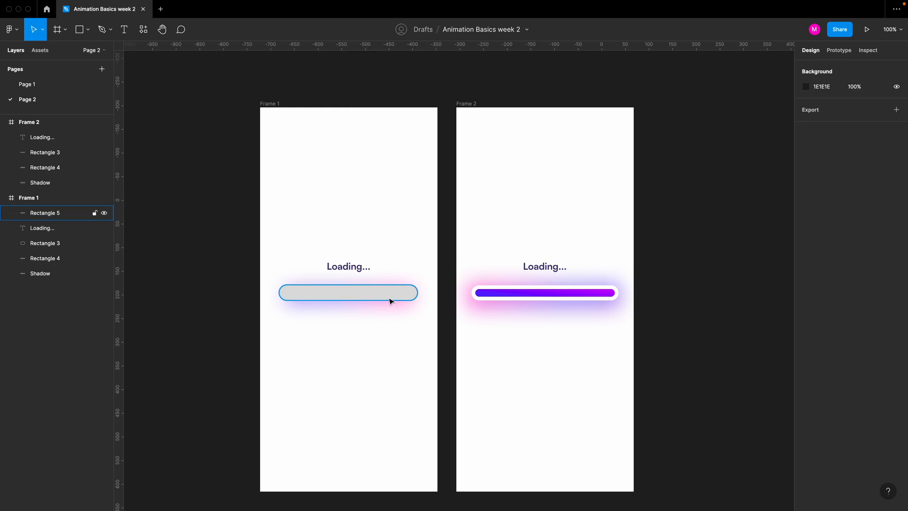
- Copy the grey cover rectangle into Frame 2 and widen it to 311 px with X at 32
click(390, 300)
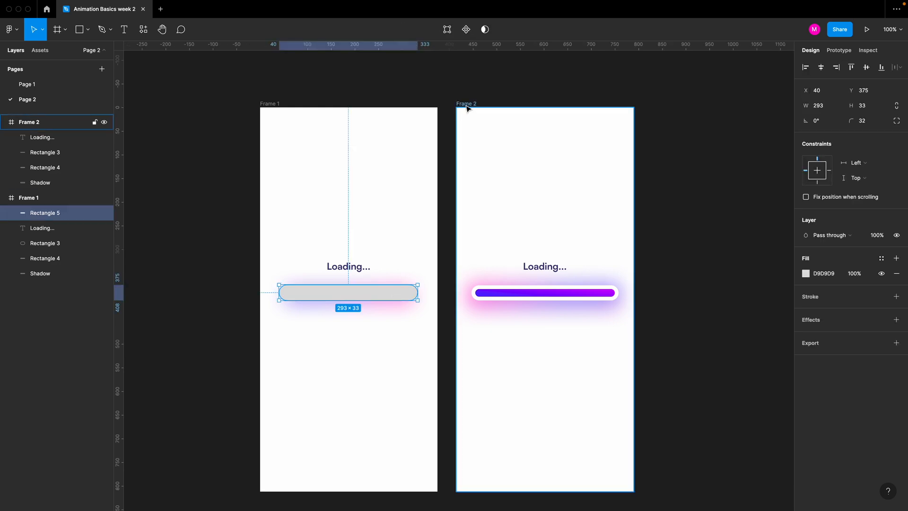
click(466, 104)
key(super+v)
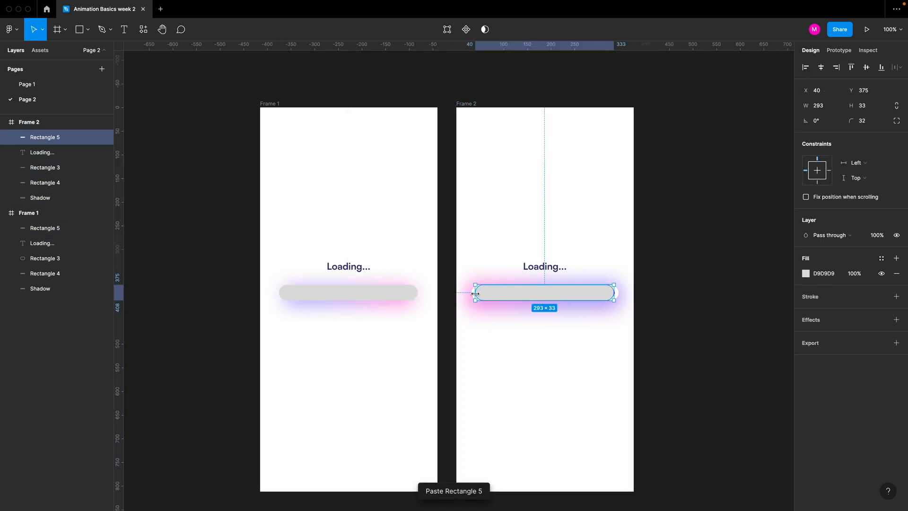
drag(473, 293, 470, 293)
drag(614, 294, 617, 293)
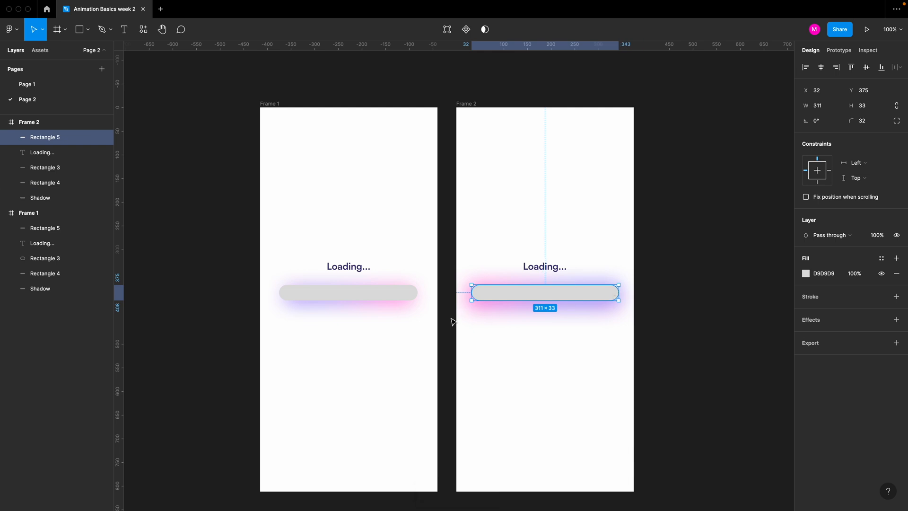
- Draw a 60 × 60 px circle, fill it with white FFFFFF, and move it out beside Frame 1 on the canvas
key(o)
drag(292, 334, 320, 362)
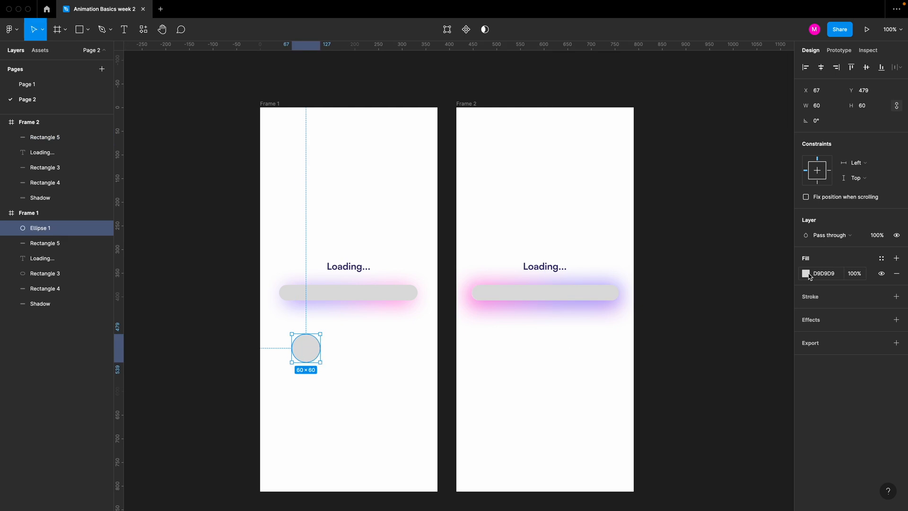
click(808, 275)
drag(719, 305, 654, 260)
click(405, 374)
drag(312, 353, 212, 290)
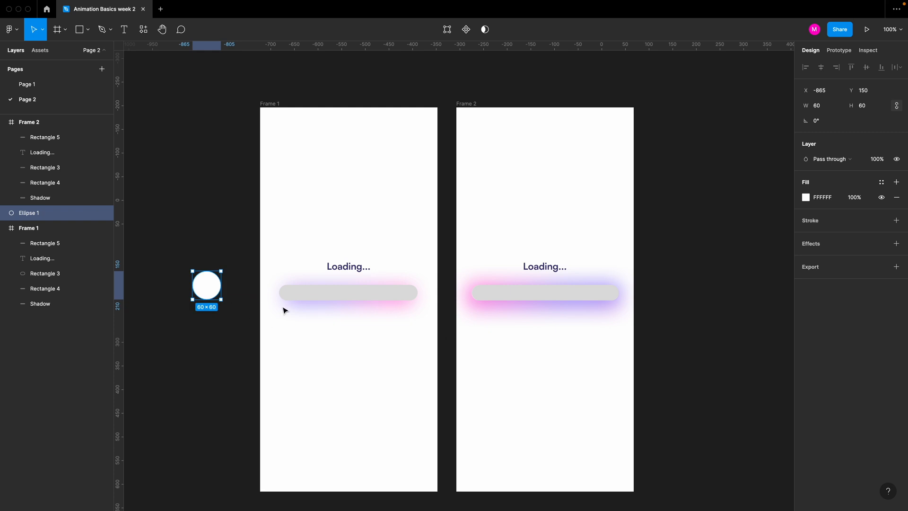
- Give the white circle a Layer blur effect with a blur of 44
click(850, 245)
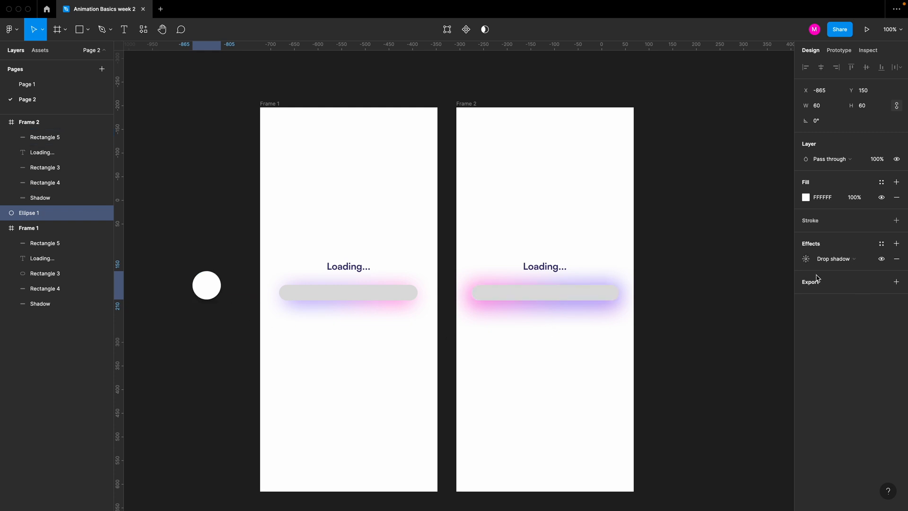
click(827, 259)
click(829, 271)
click(805, 259)
key(shift+Up)
key(shift+Up)
key(shift+Up)
key(shift+Up)
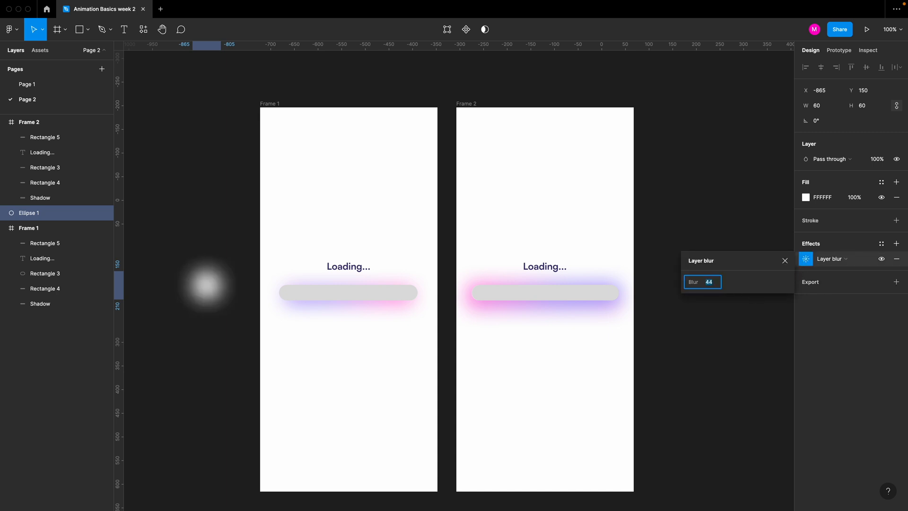
click(192, 349)
- Place the blurred circle at X 21, Y 362 in Frame 1 and mask it with Rectangle 5
drag(208, 285, 290, 296)
scroll(291, 299, up, 3)
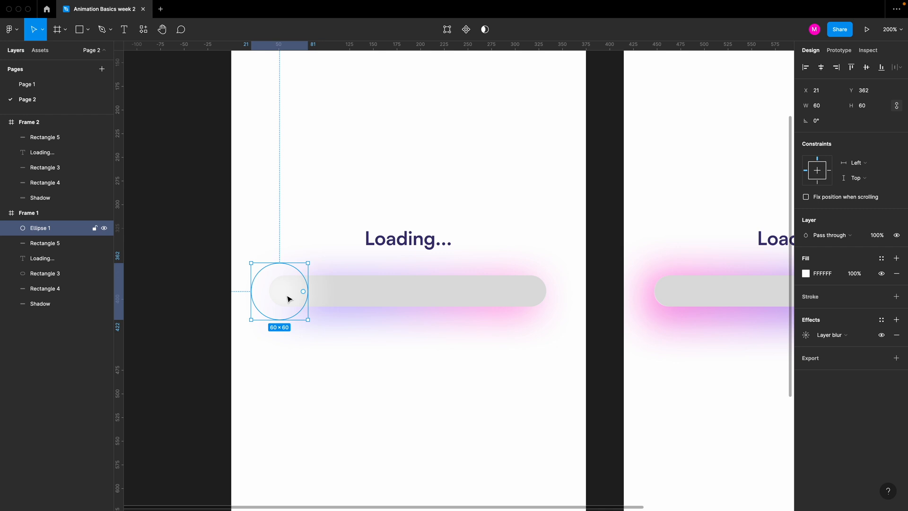
shift+click(320, 290)
right_click(320, 291)
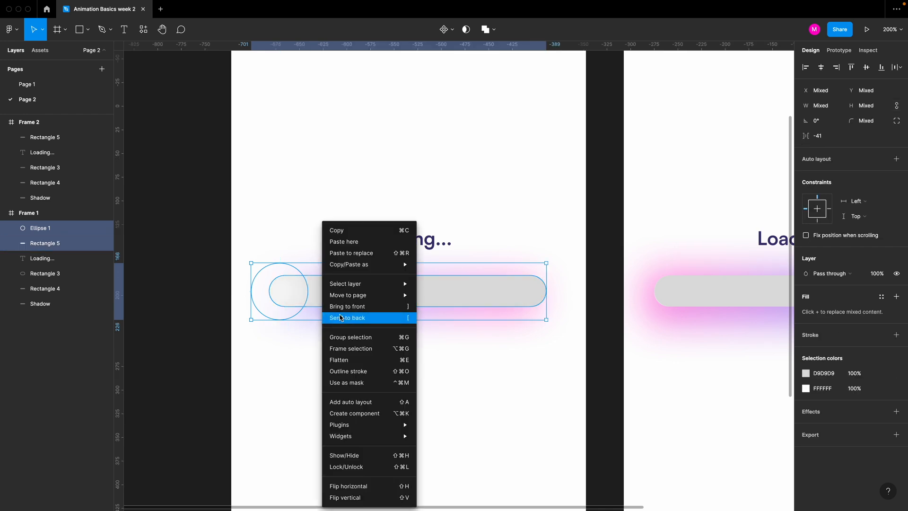
click(359, 383)
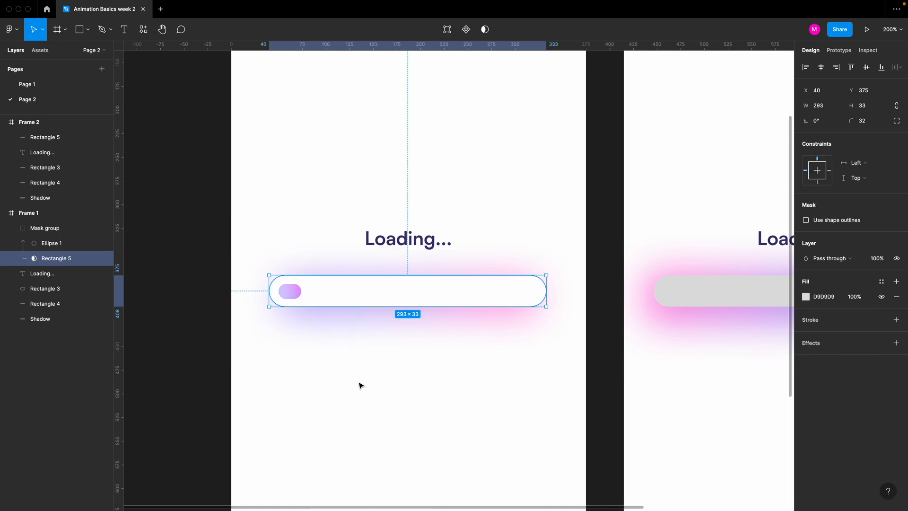
- Delete the plain grey Rectangle 5 from Frame 2
click(318, 371)
alt+click(299, 308)
click(501, 299)
key(Delete)
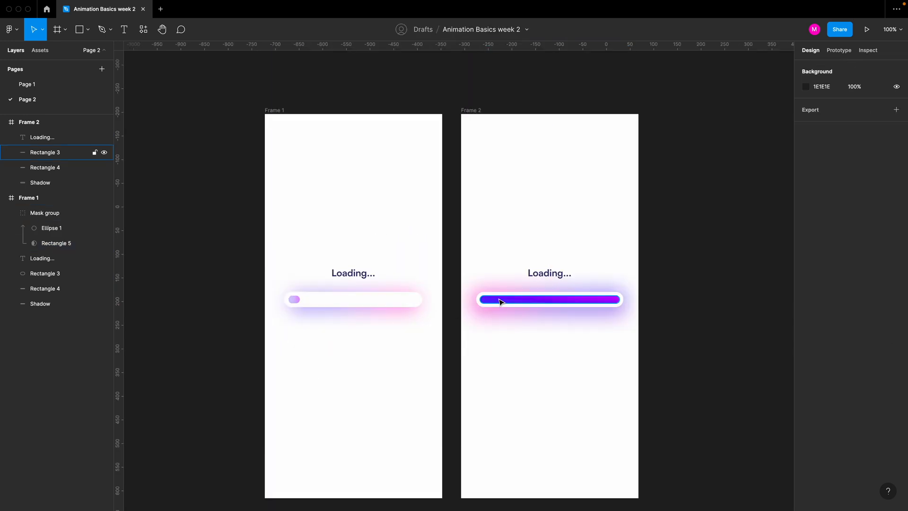
- Copy Frame 1's Mask group into Frame 2
double_click(293, 301)
click(145, 266)
click(72, 214)
click(470, 112)
key(ctrl+v)
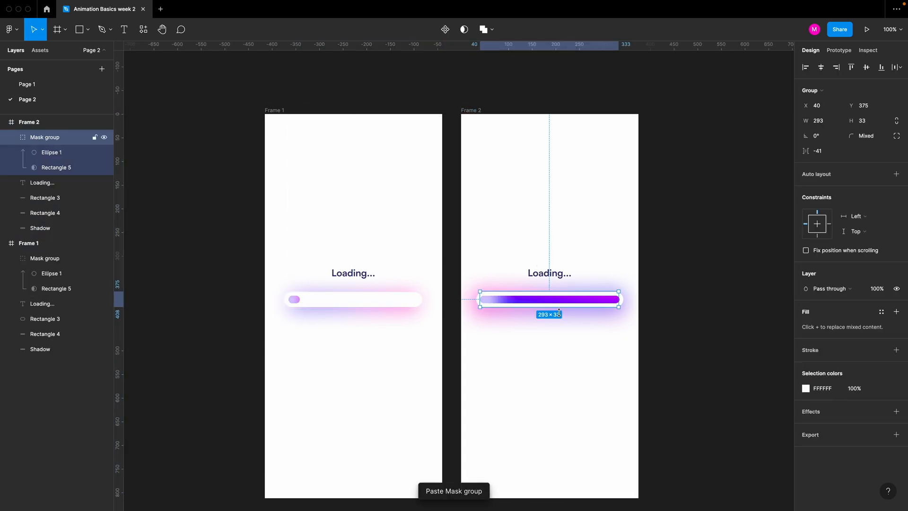
- Move Frame 2's Mask group to X 32 to line it up with the start of the white track
key(shift+Left)
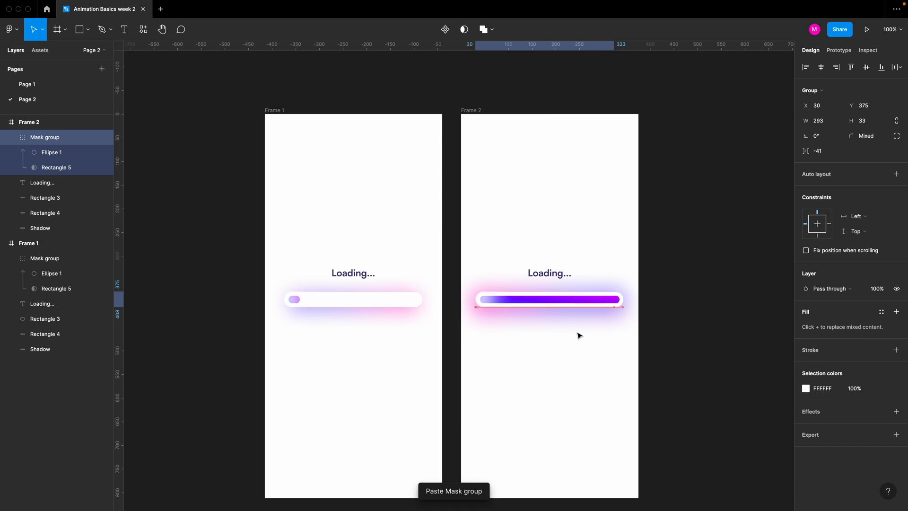
key(z)
drag(576, 332, 568, 326)
key(z)
alt+click(554, 321)
alt+click(555, 321)
alt+click(555, 322)
alt+click(554, 321)
alt+click(555, 322)
alt+click(555, 322)
click(521, 298)
key(Right)
key(Right)
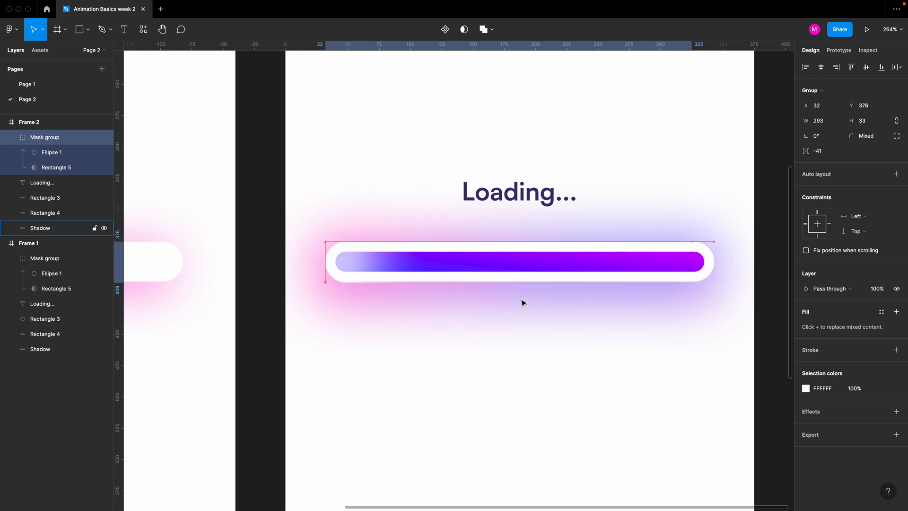
- Resize Frame 2's mask rectangle to 311 × 32 px at Y 376 and trim Frame 1's mask rectangle to 32 px high at Y 376
key(Escape)
click(435, 243)
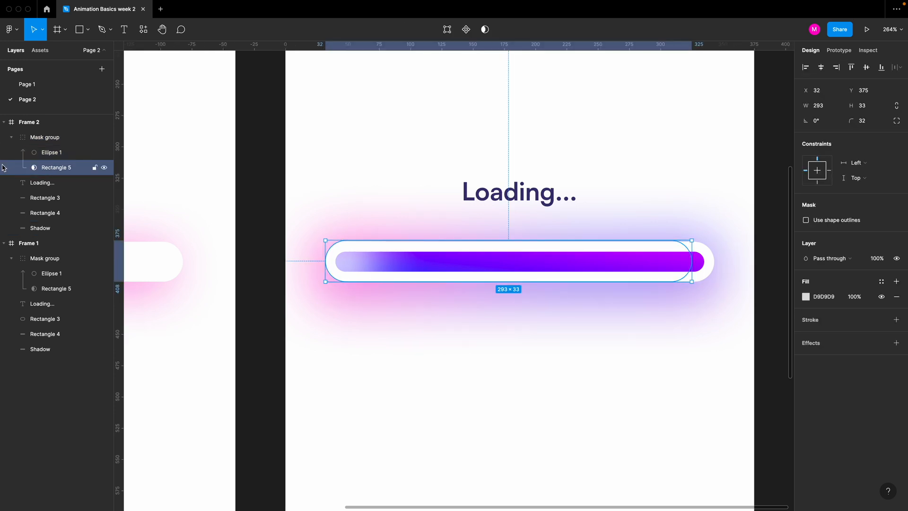
drag(694, 262, 716, 266)
scroll(618, 294, left, 10)
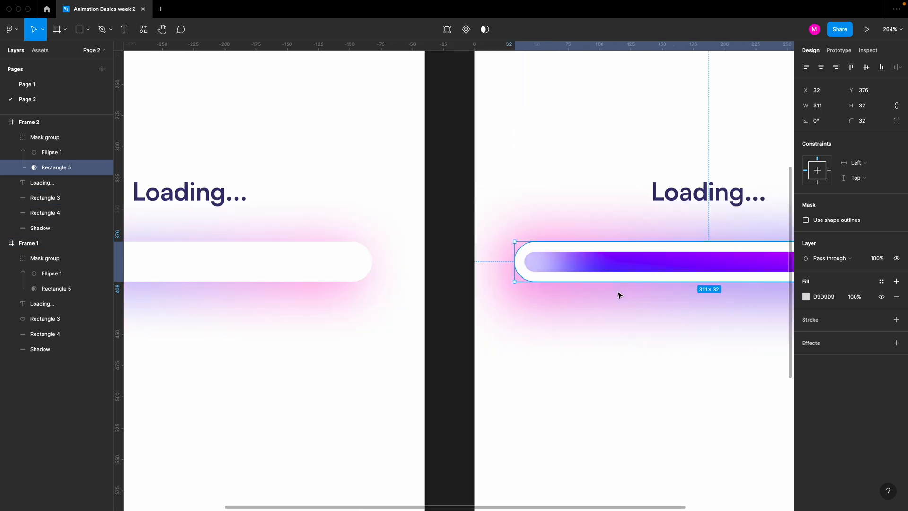
click(339, 244)
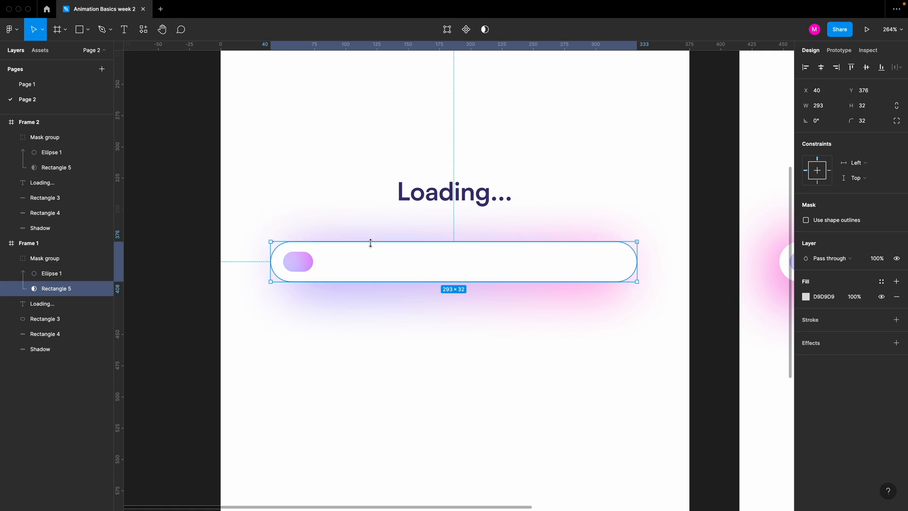
key(super+minus)
click(303, 297)
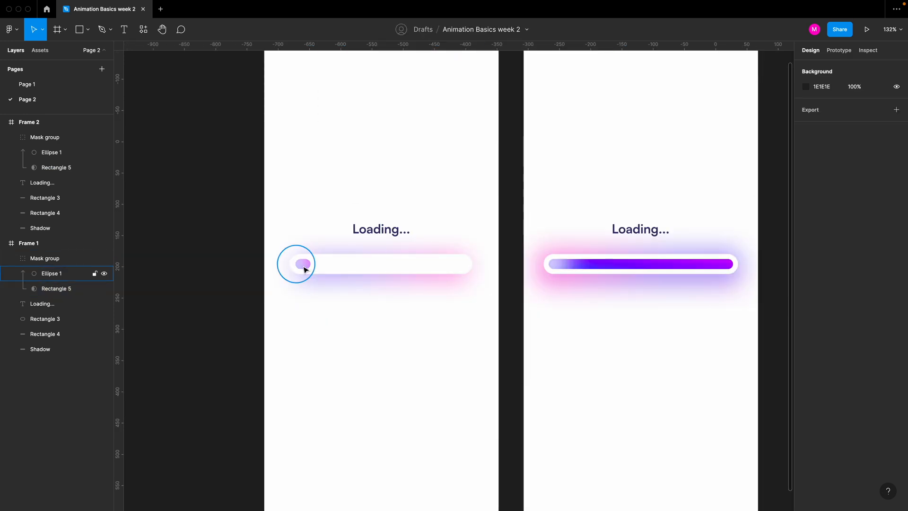
- Move the blurred Ellipse 1 in Frame 1 horizontally to X -59, outside the bar and frame
click(304, 266)
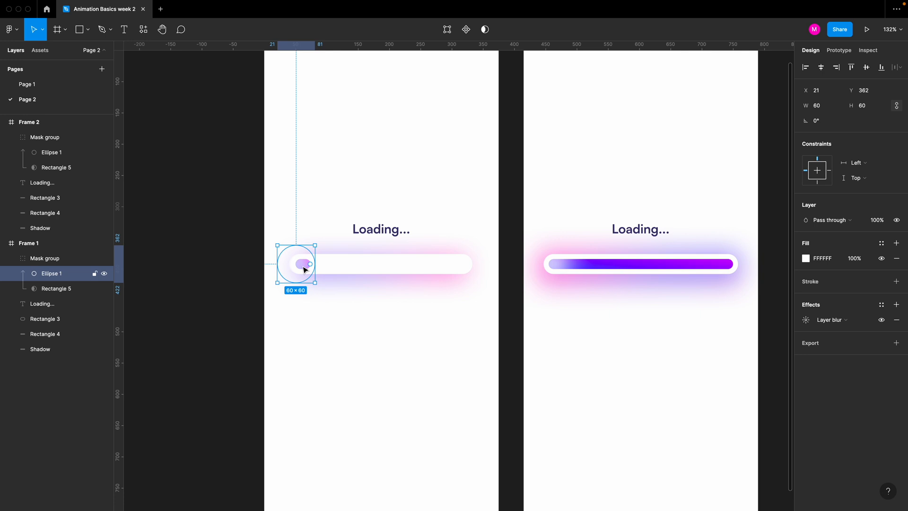
key(shift+Left)
key(shift+Left)
key(shift+Left)
key(shift+Left)
key(shift+Left)
key(shift+Left)
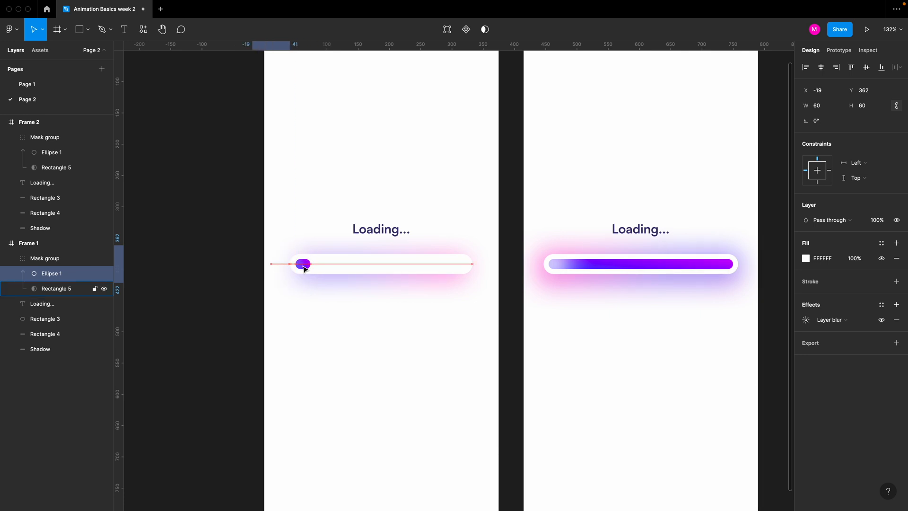
key(shift+Left)
key(shift+Left)
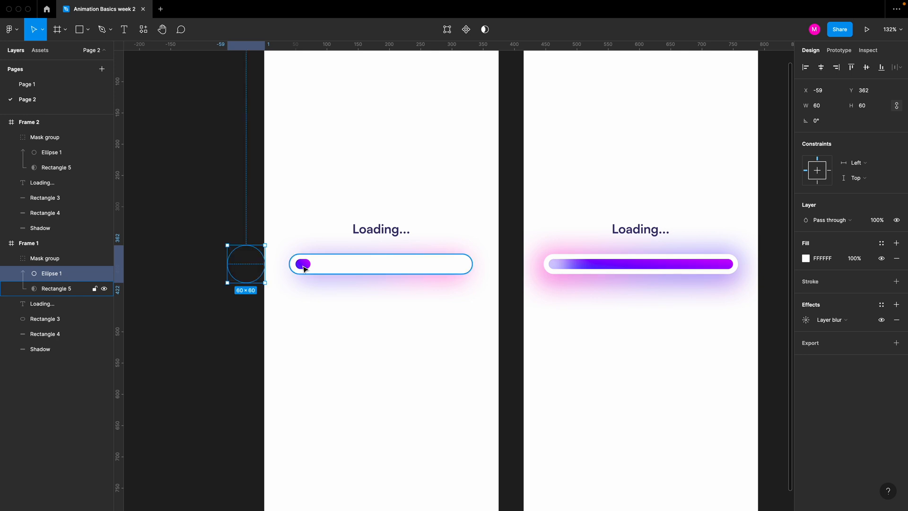
- Move the blurred Ellipse 1 in Frame 2 horizontally to X 383, past the bar's far end and outside the frame
click(555, 269)
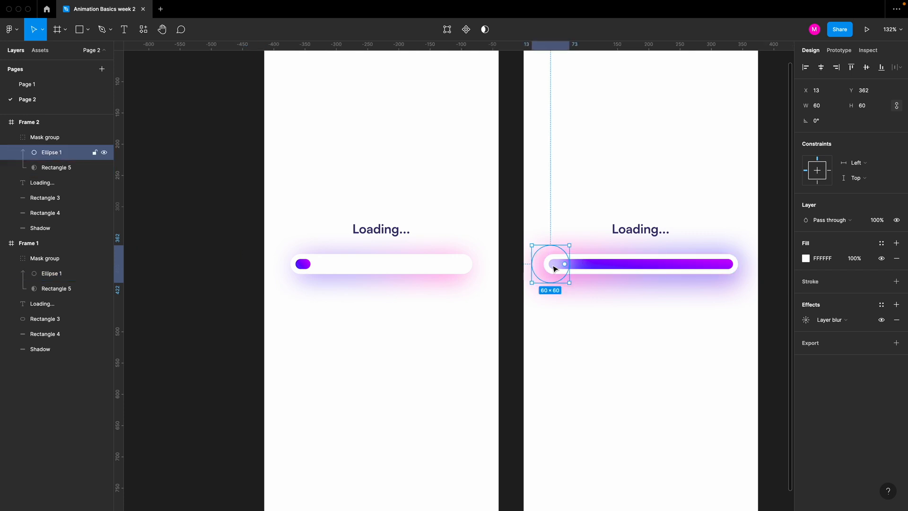
key(shift+Right)
key(shift+Right)
key(shift+Right)
key(shift+Right)
key(shift+Right)
key(shift+Right)
key(shift+Right)
key(shift+Right)
key(shift+Right)
key(shift+Right)
key(shift+Right)
key(shift+Right)
key(shift+Right)
key(shift+Right)
key(shift+Right)
key(shift+Right)
key(shift+Right)
key(shift+Right)
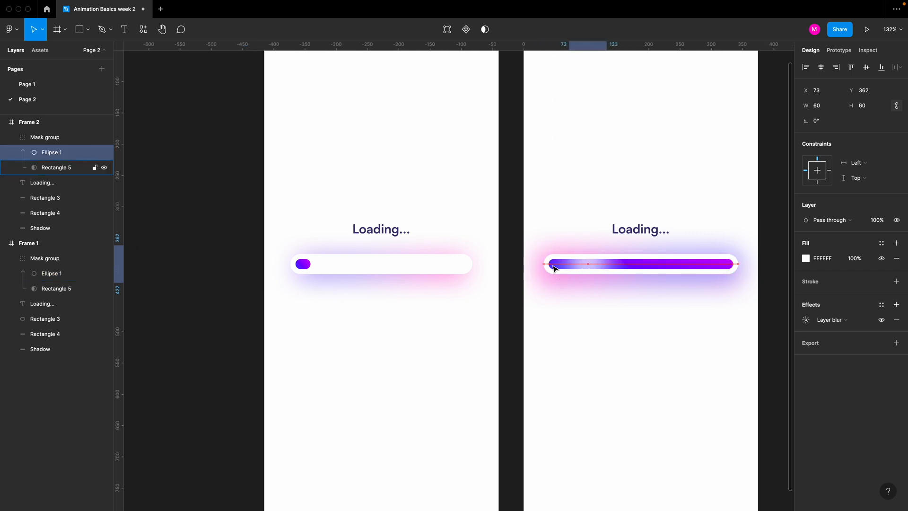
key(shift+Right)
key(shift+Right)
key(shift+Right)
key(shift+Right)
key(shift+Right)
key(shift+Right)
key(shift+Right)
key(shift+Right)
key(shift+Right)
key(shift+Right)
key(shift+Right)
key(shift+Right)
key(shift+Right)
key(shift+Right)
key(shift+Right)
key(shift+Right)
key(shift+Right)
key(shift+Right)
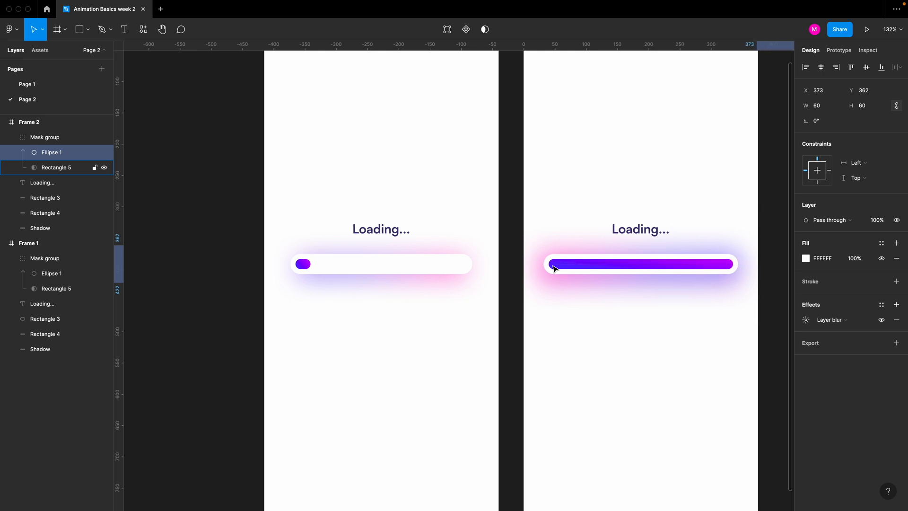
key(shift+Right)
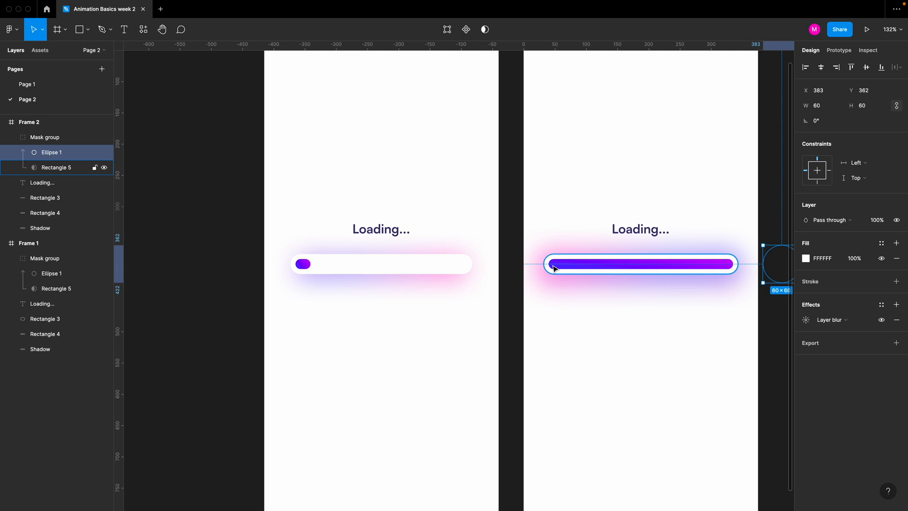
- Set the layer blend mode of Ellipse 1 to Overlay in both Frame 2 and Frame 1
click(827, 220)
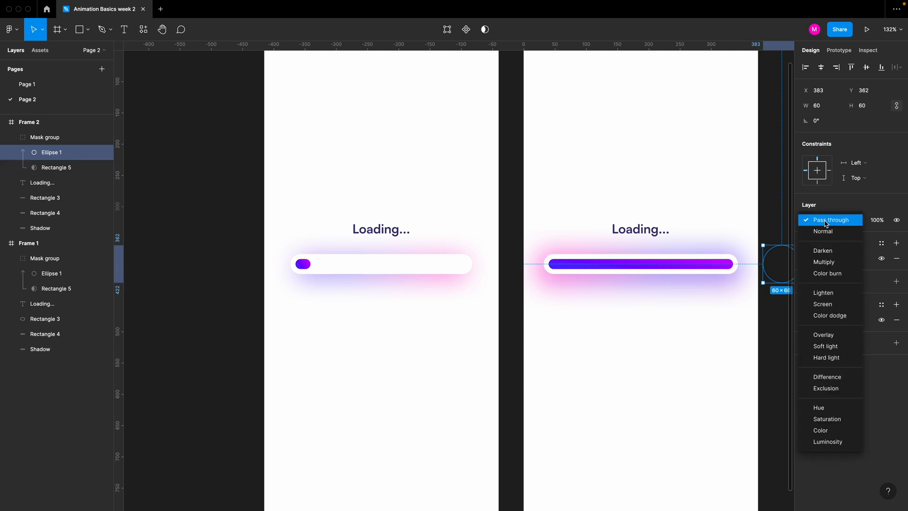
click(823, 334)
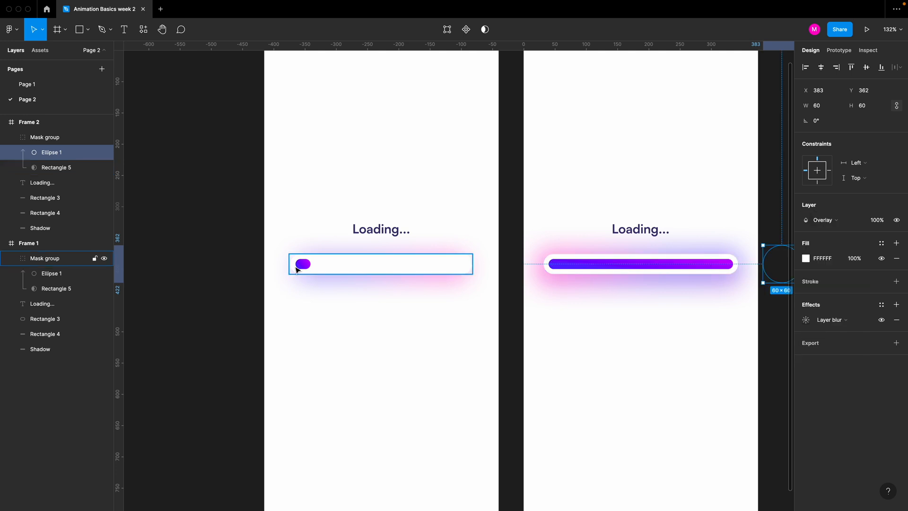
click(53, 274)
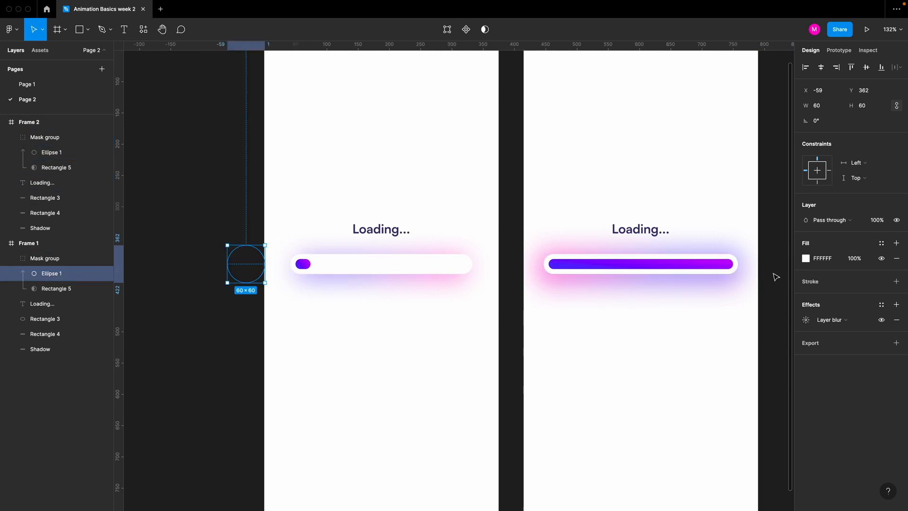
click(836, 219)
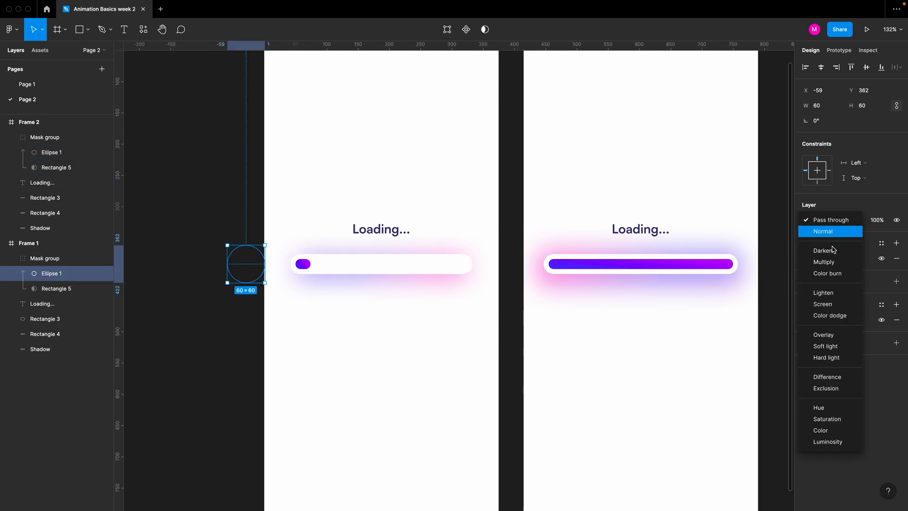
click(826, 334)
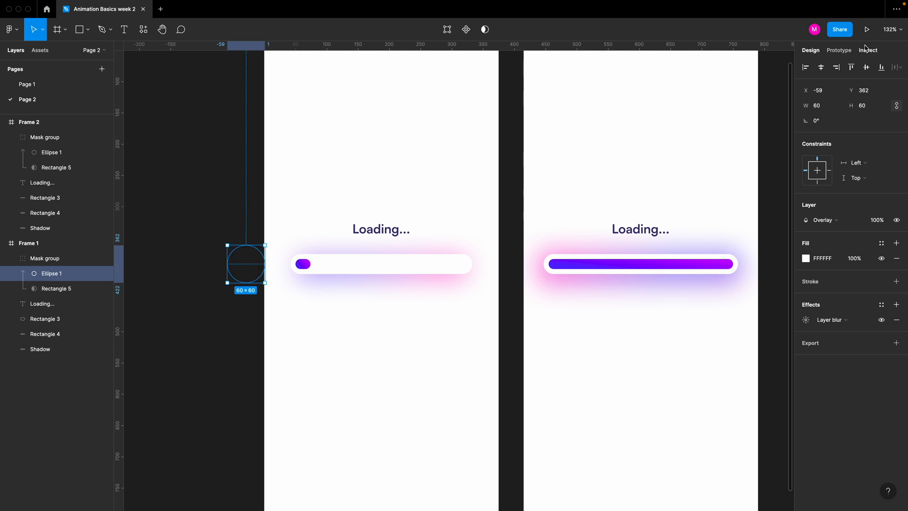
- Play the prototype from Frame 1 to check the light sweep across the progress bar
scroll(284, 140, up, 5)
click(275, 132)
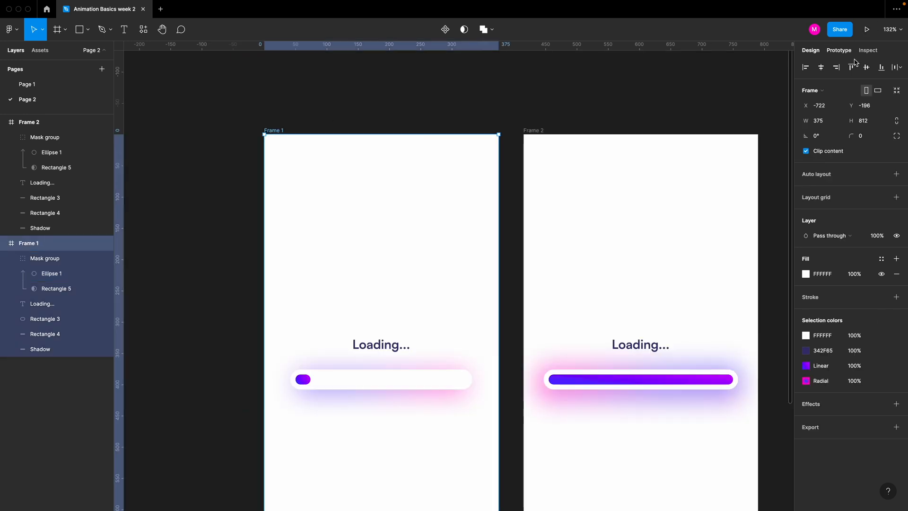
click(866, 30)
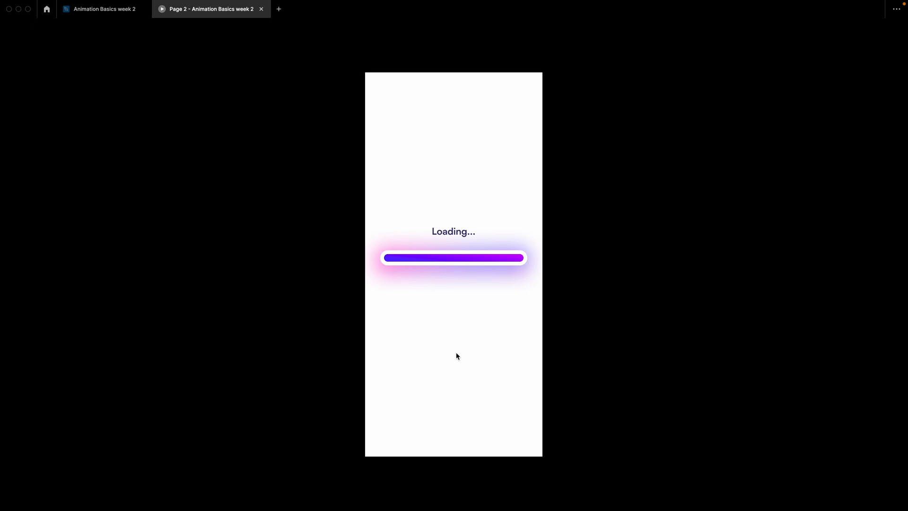
- Close the preview, duplicate Ellipse 1 in Frame 1 and move the copy 100 px further left, away from the frame
click(262, 10)
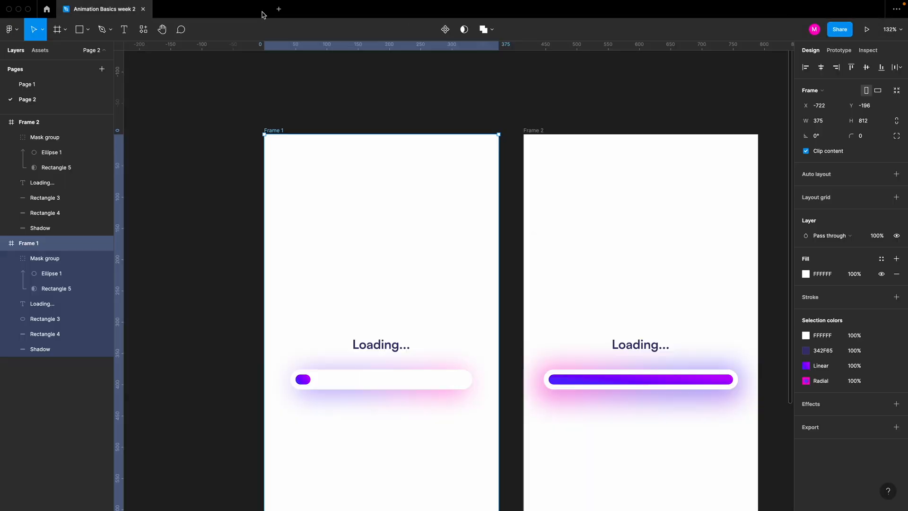
click(70, 275)
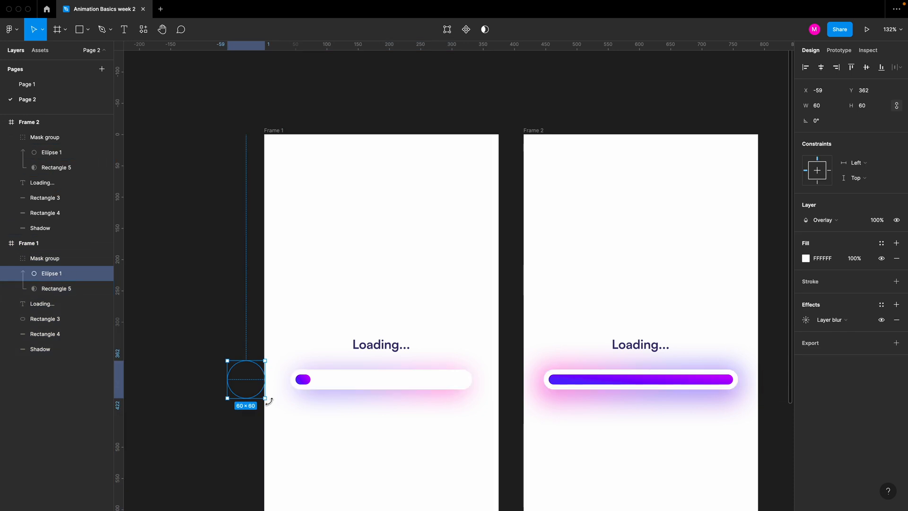
key(super+d)
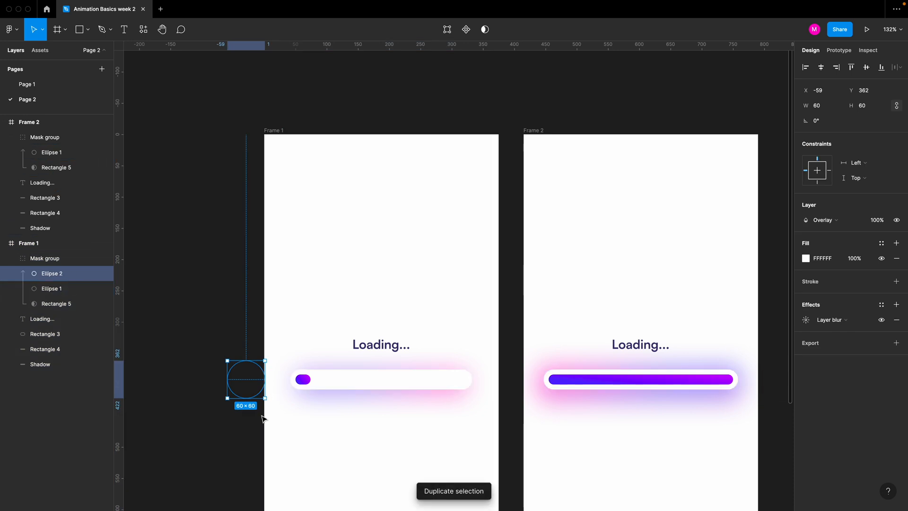
key(shift+Left)
key(shift+Left)
key(shift+Left)
key(shift+Left)
key(shift+Left)
key(shift+Left)
key(shift+Left)
key(shift+Left)
key(shift+Left)
key(shift+Left)
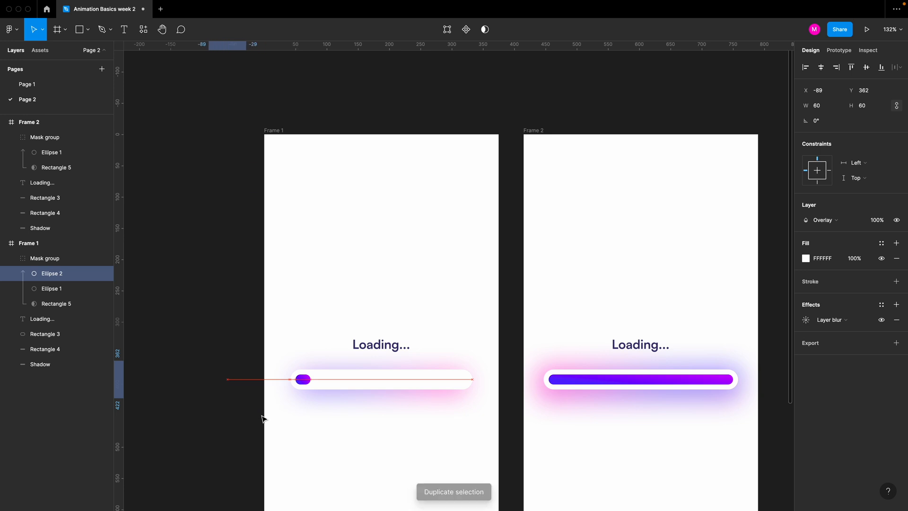
- Duplicate Ellipse 1 in Frame 2 and move the copy horizontally to X 293, over the bar's far end
click(56, 152)
key(super+d)
key(shift+Left)
key(shift+Left)
key(shift+Left)
key(shift+Left)
key(shift+Left)
key(shift+Left)
key(shift+Left)
key(shift+Left)
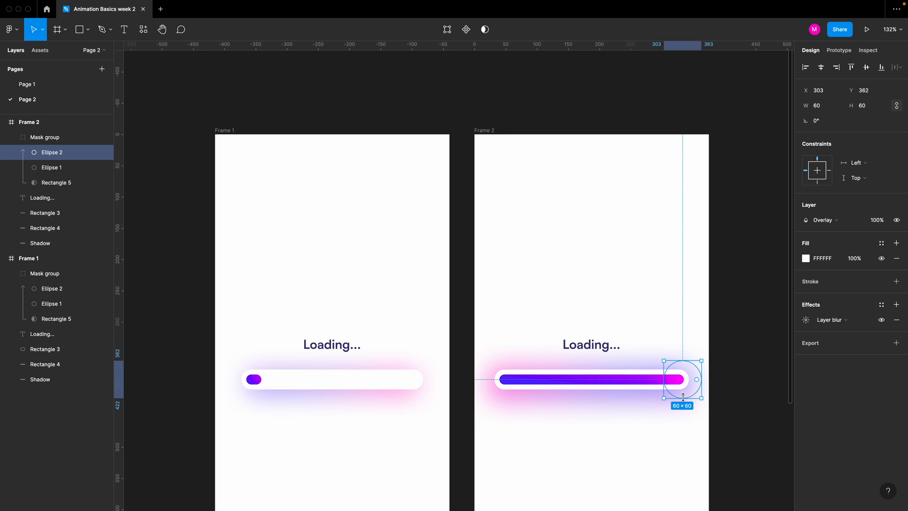
key(shift+Left)
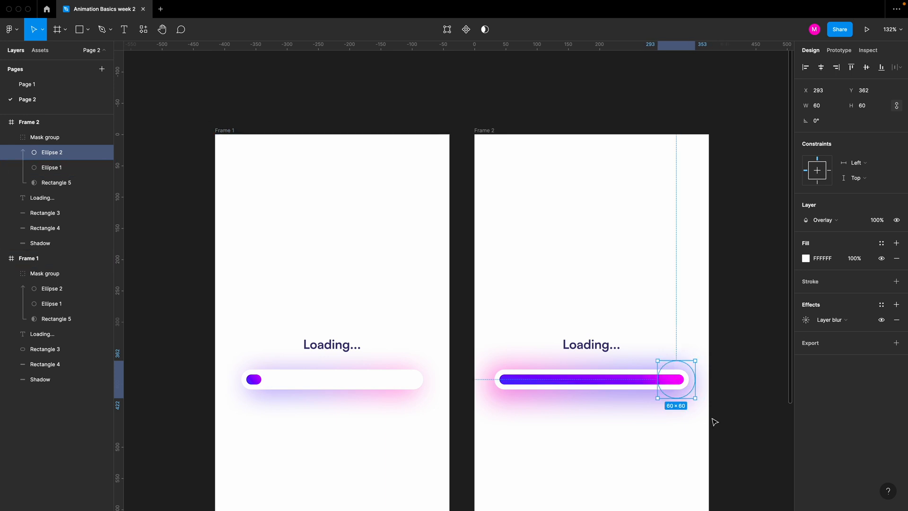
- Resize Ellipse 2 about its centre to 40 × 40 in Frame 2 and about 108 × 108 in Frame 1
drag(695, 400, 689, 391)
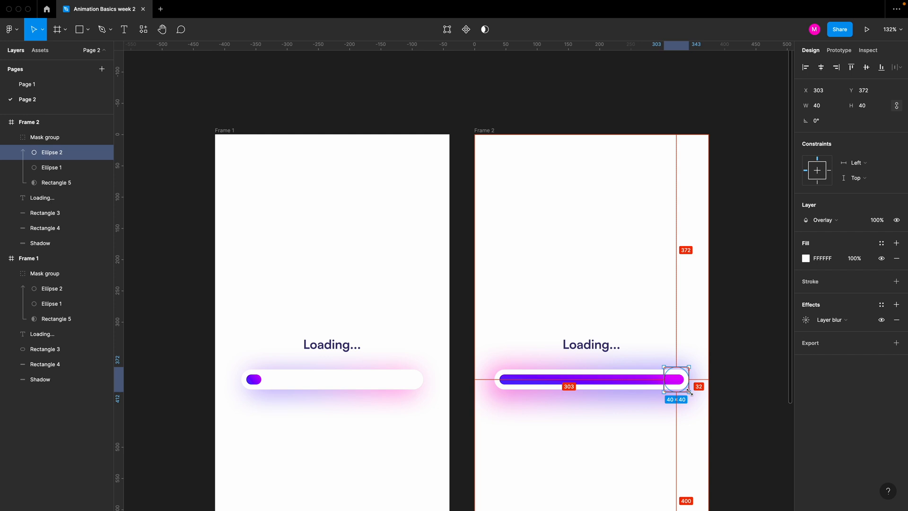
click(59, 289)
drag(153, 398, 168, 410)
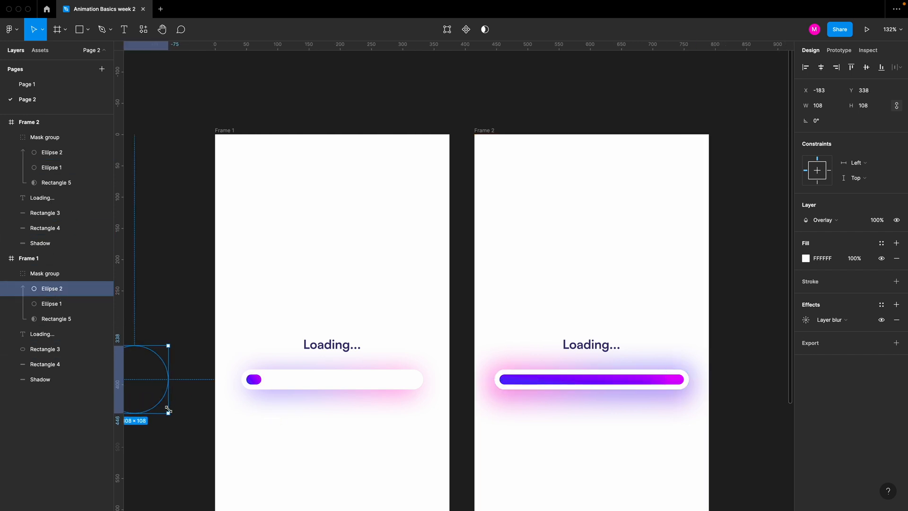
- Play the prototype repeatedly to check how the second light sweep moves along the progress bar
click(867, 31)
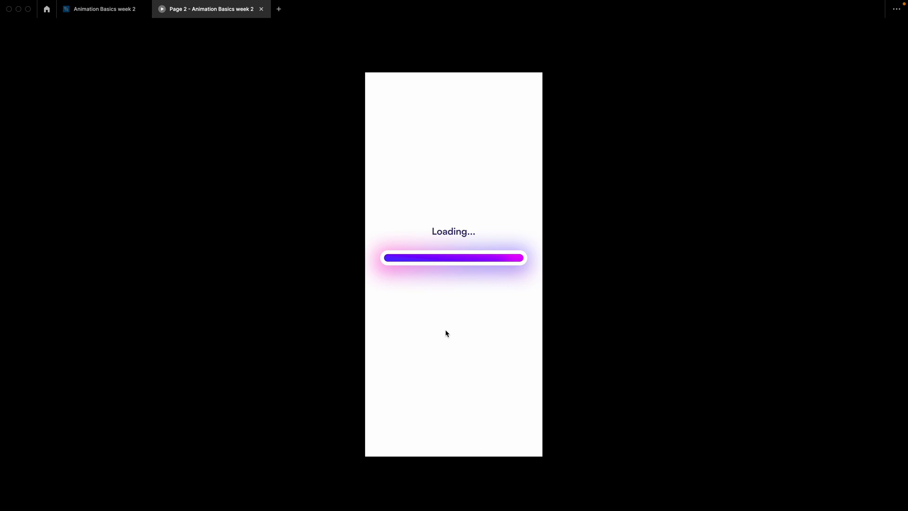
key(super+w)
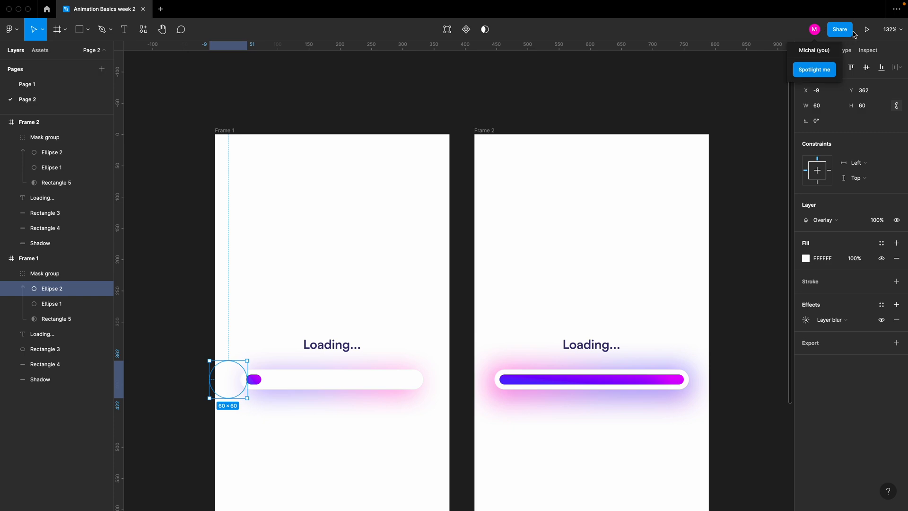
click(866, 30)
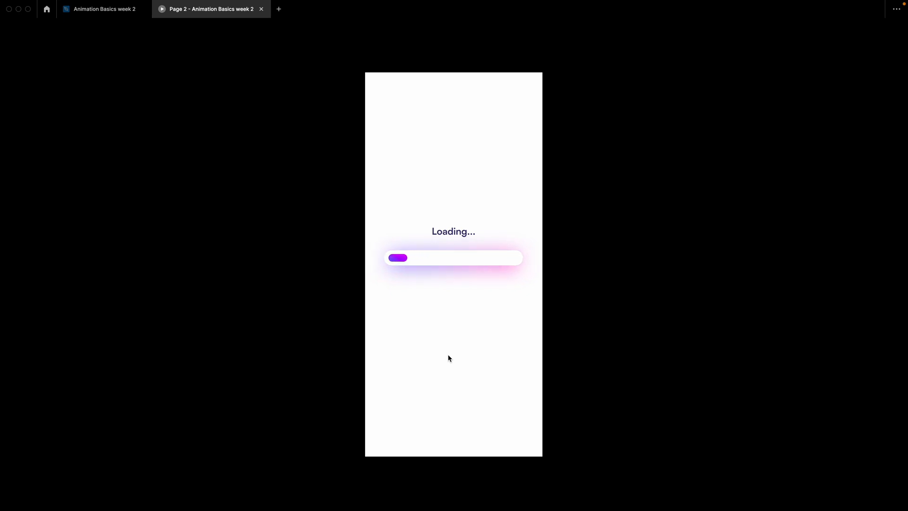
key(super+w)
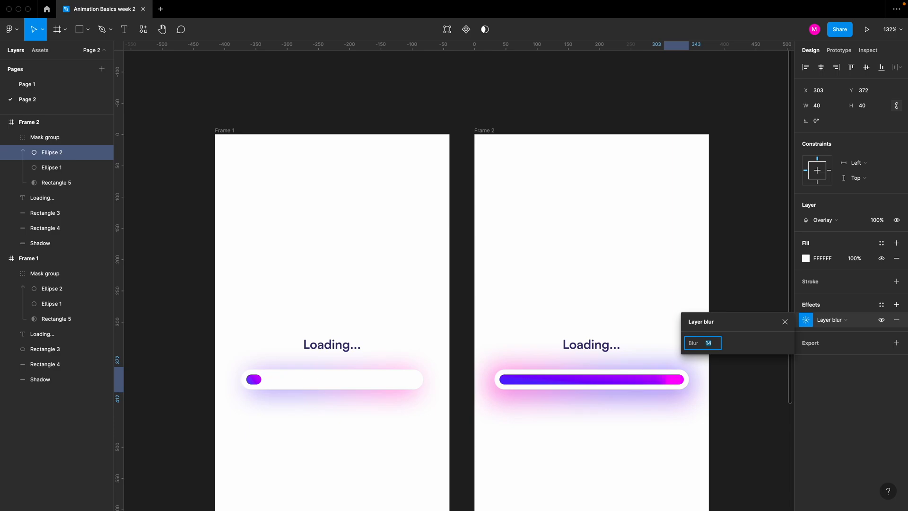
- Move the blurred Ellipse 2 in Frame 2 slightly further toward the progress bar's far end and deselect it
click(719, 351)
drag(680, 383, 696, 386)
click(698, 389)
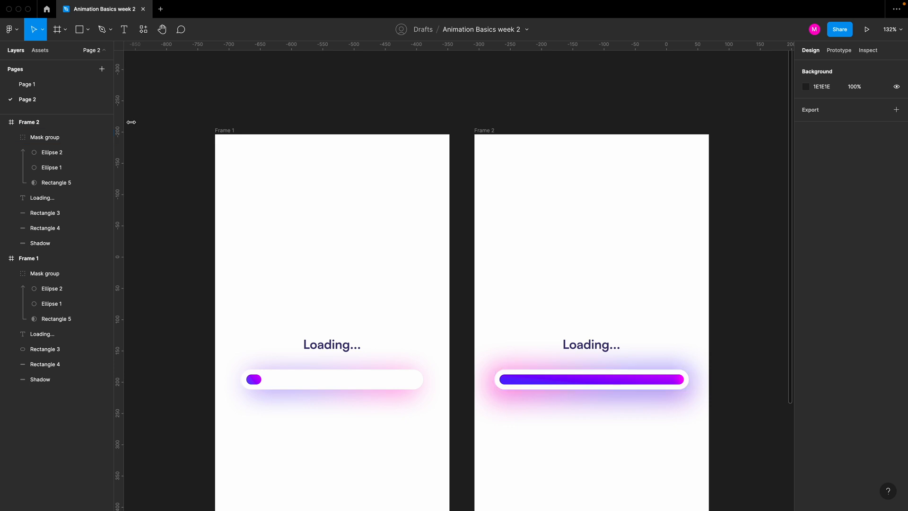
- Play the prototype from Frame 1 to check the repositioned second light, and close the preview
click(222, 131)
click(867, 30)
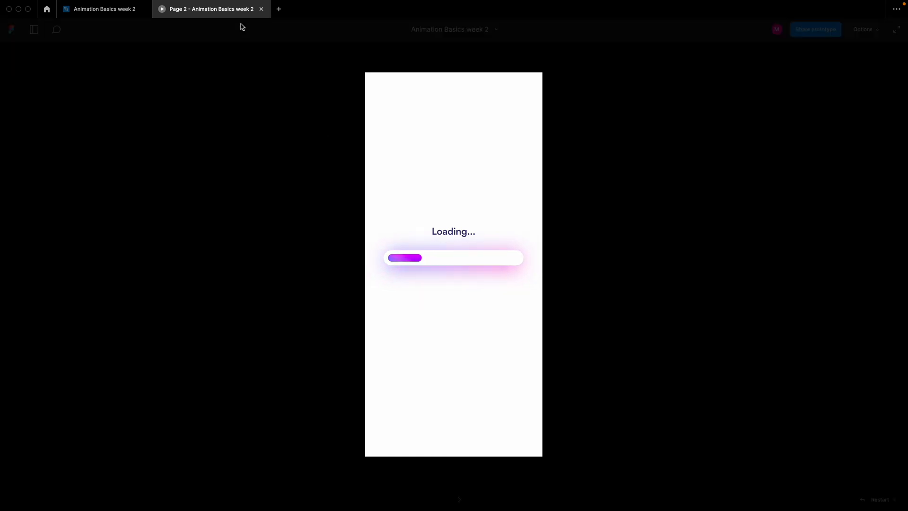
click(261, 8)
- Examine the positions of the mask and light ellipses in Frame 1 and Ellipse 1 in Frame 2, and replay the prototype
scroll(272, 396, down, 5)
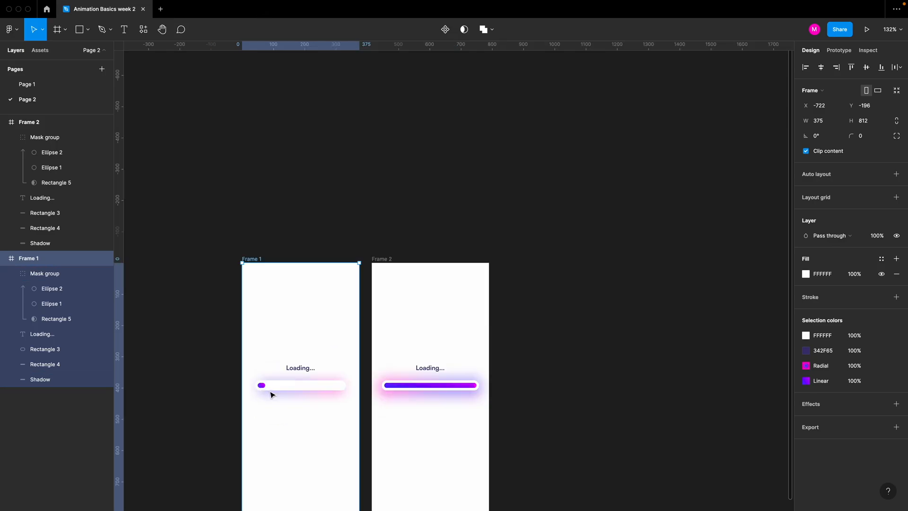
super+click(263, 388)
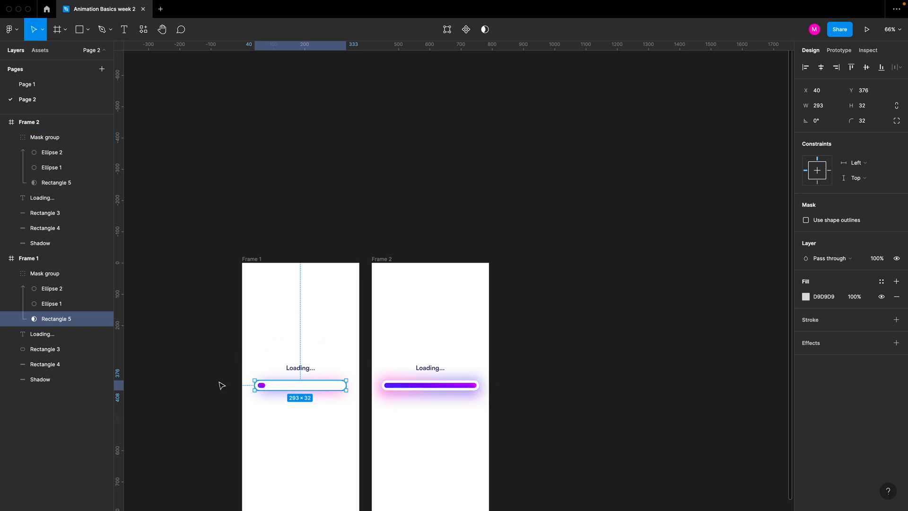
click(54, 292)
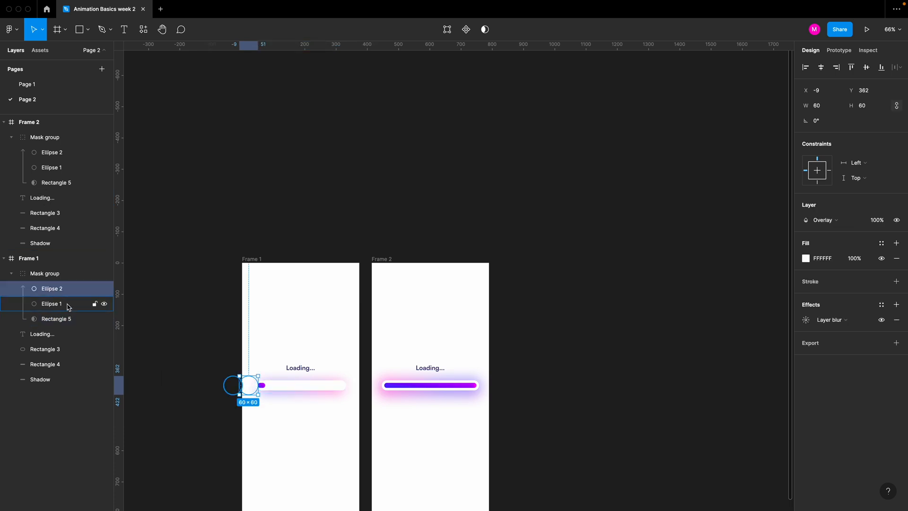
click(94, 304)
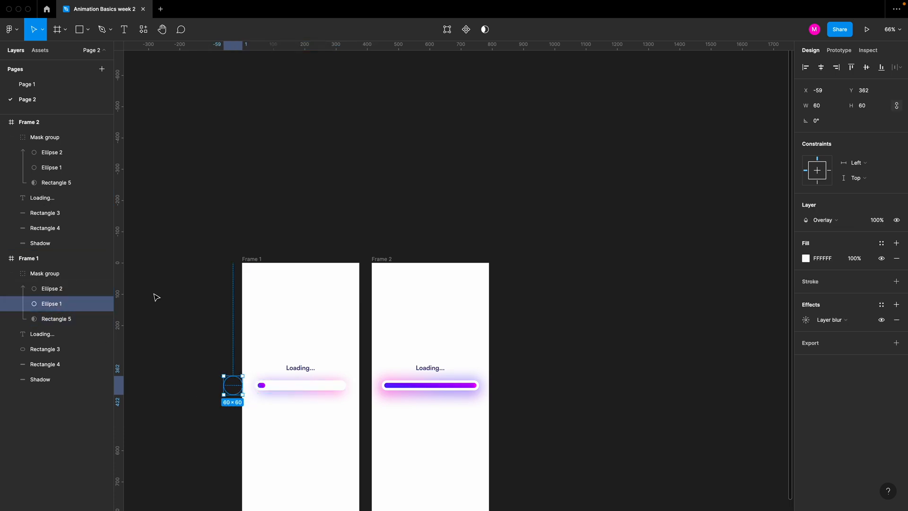
click(71, 168)
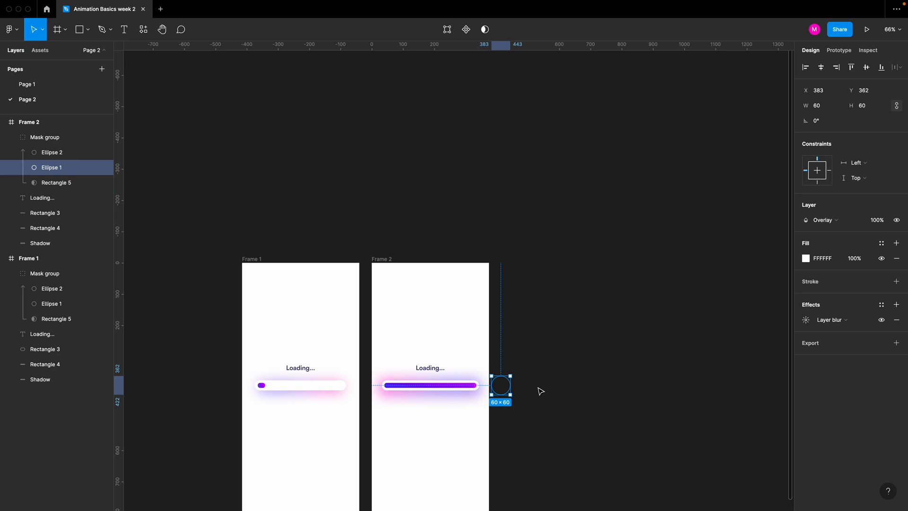
key(super+alt+Return)
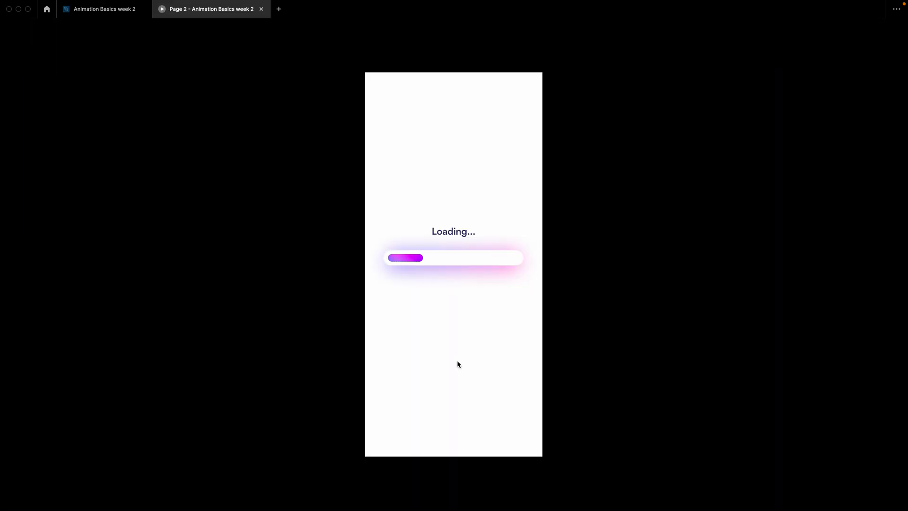